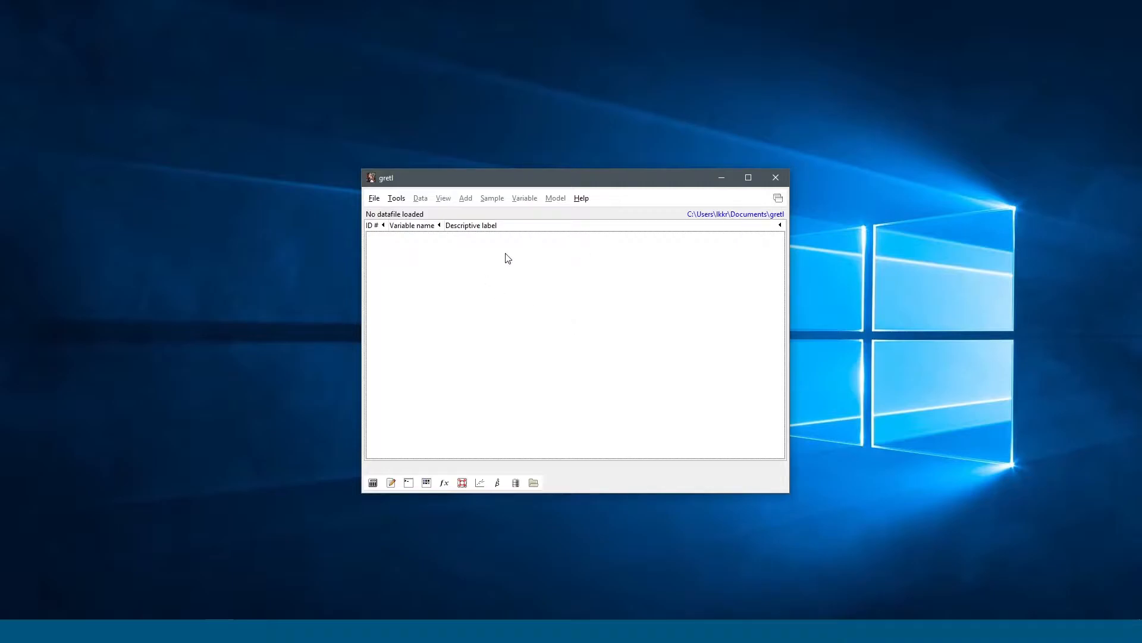
Step: Find the mankiw entry among gretl's sample files and load the mrw.gdt dataset
left_click(373, 200)
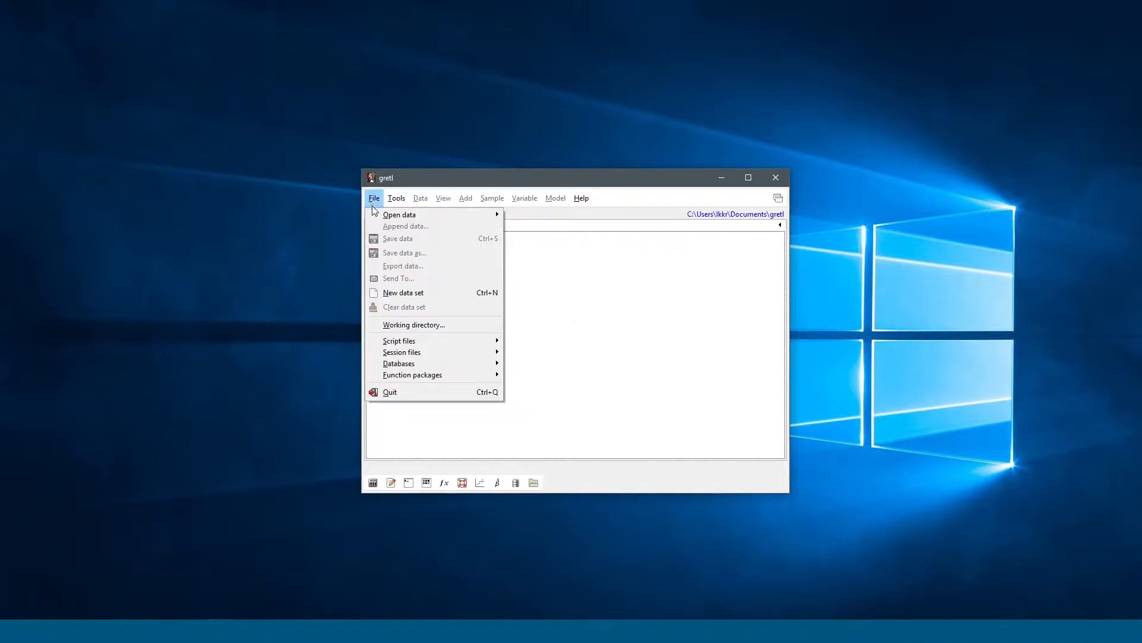
mouse_move(402, 216)
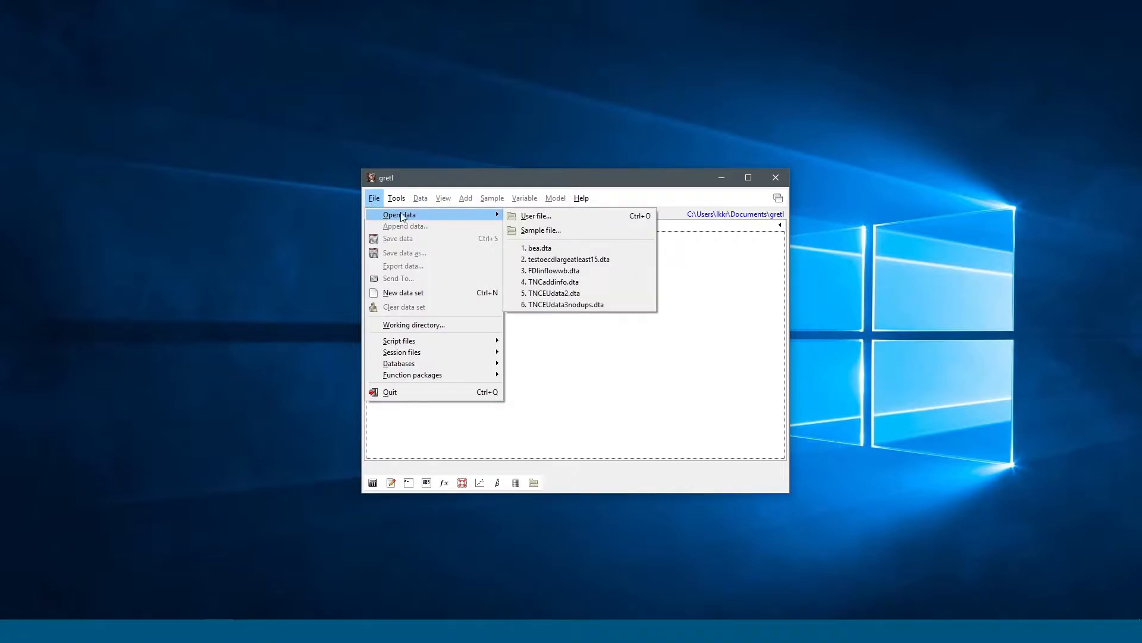
left_click(558, 230)
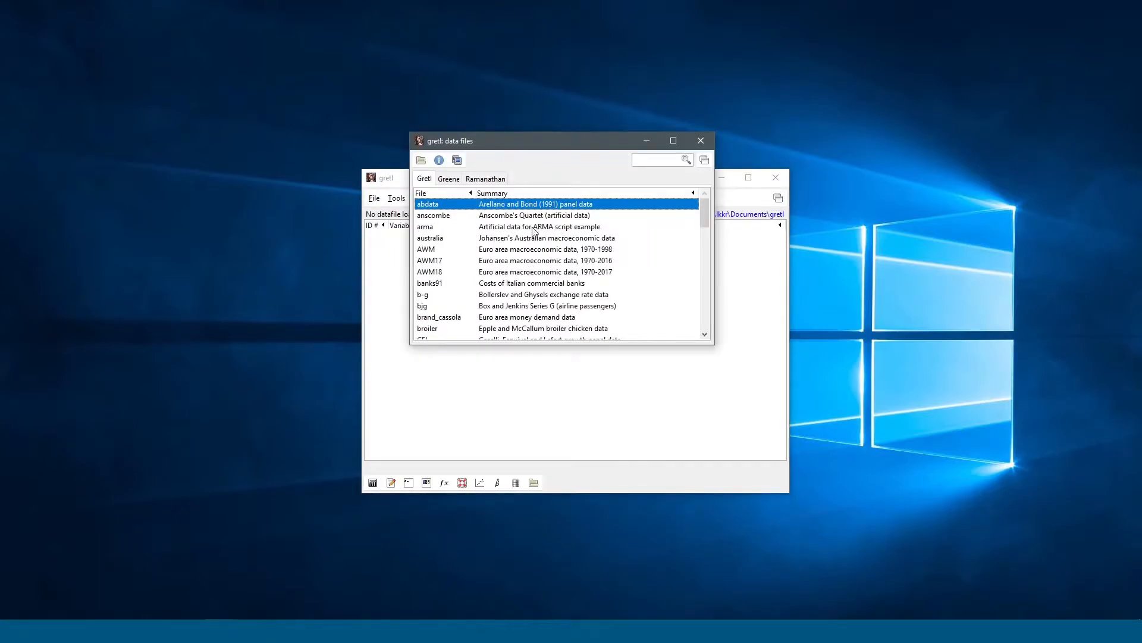
left_click(645, 159)
type("mankiw")
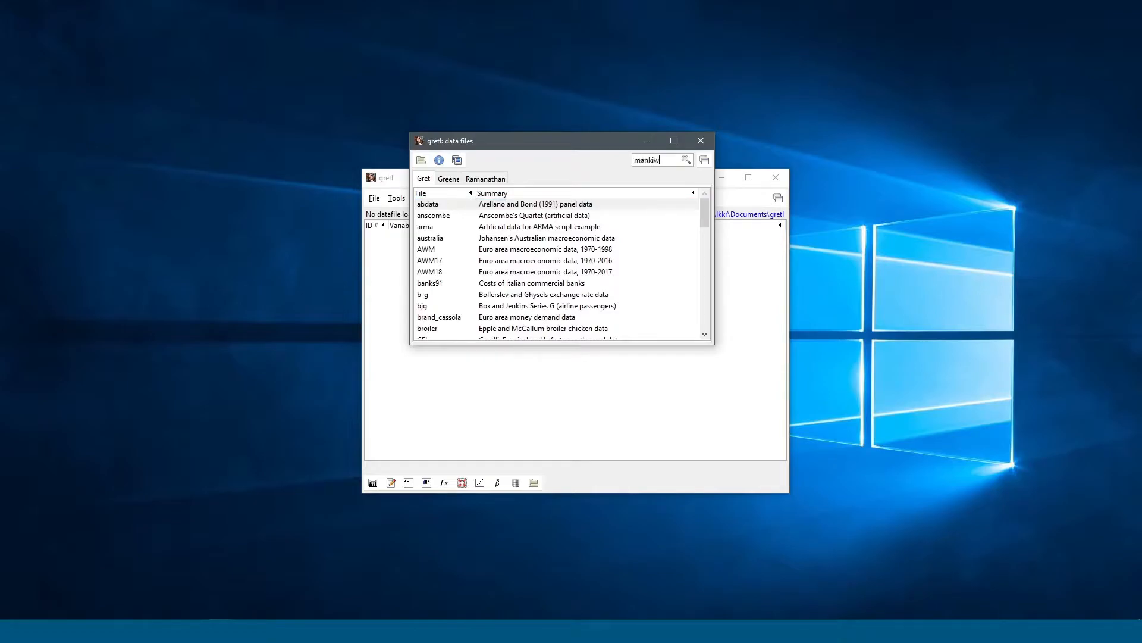
key("Return")
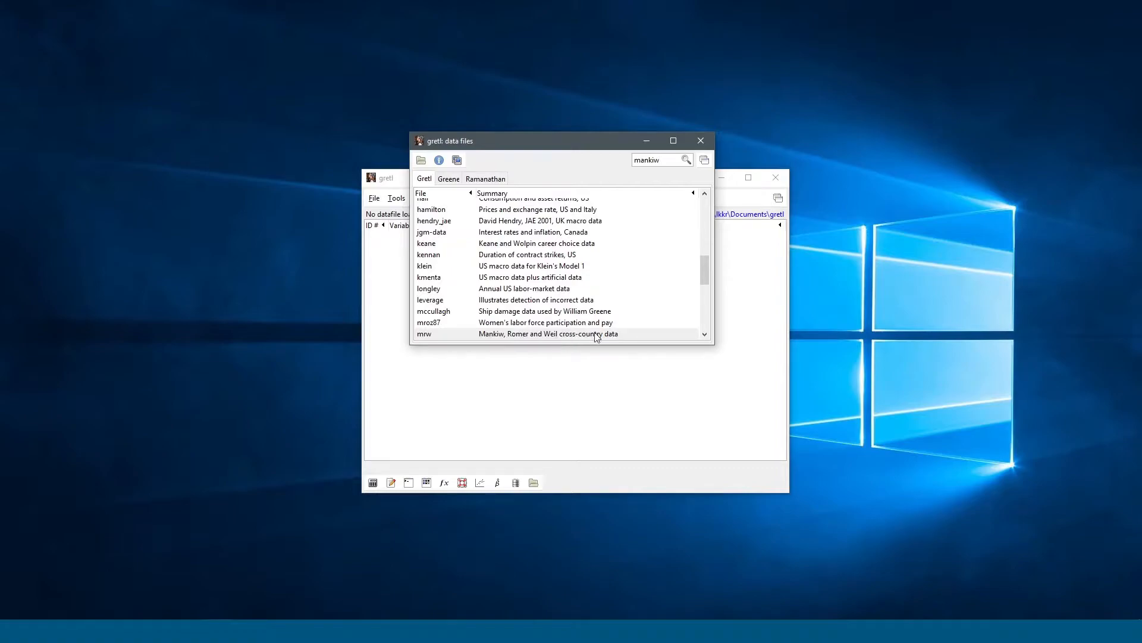
left_click(517, 335)
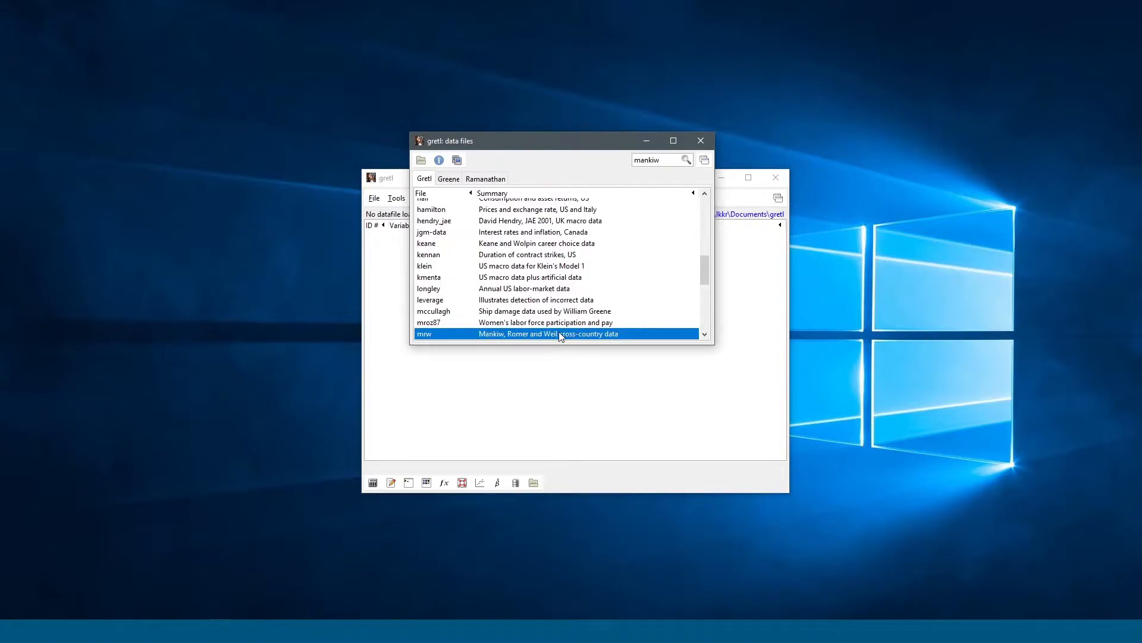
right_click(613, 333)
left_click(590, 337)
double_click(531, 334)
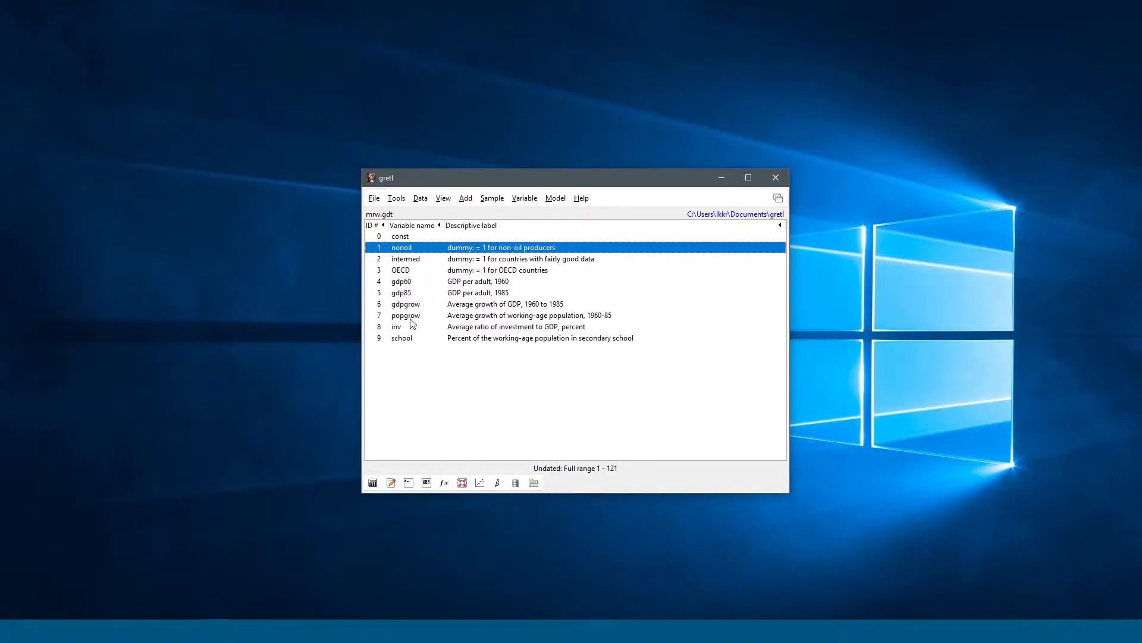
Step: Open the File menu and move across to the Tools menu
left_click(374, 198)
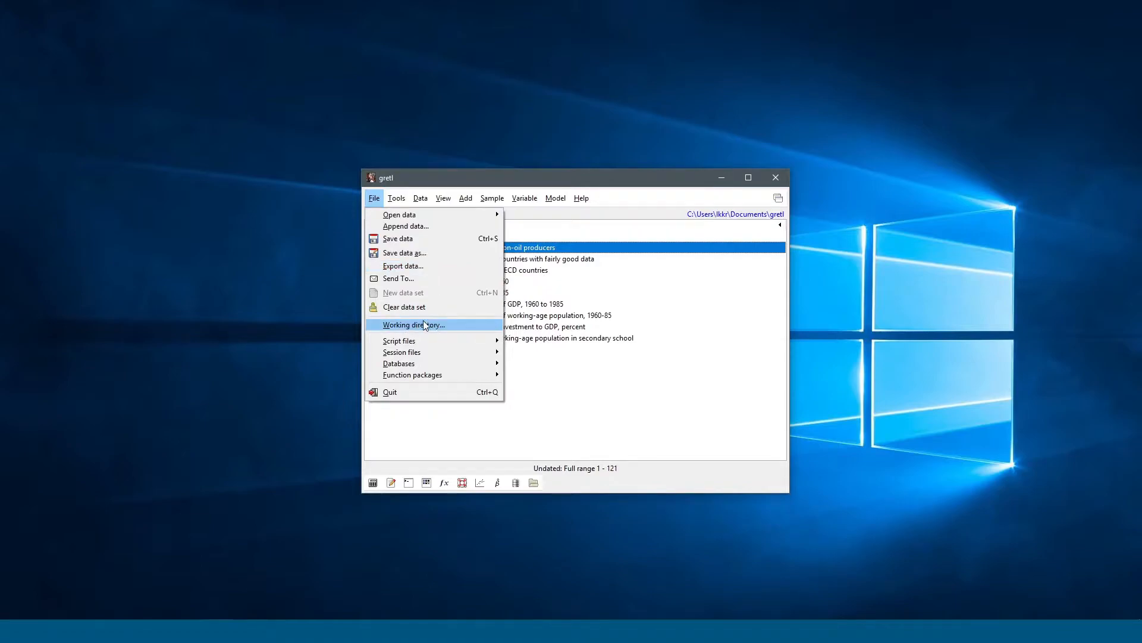
mouse_move(400, 198)
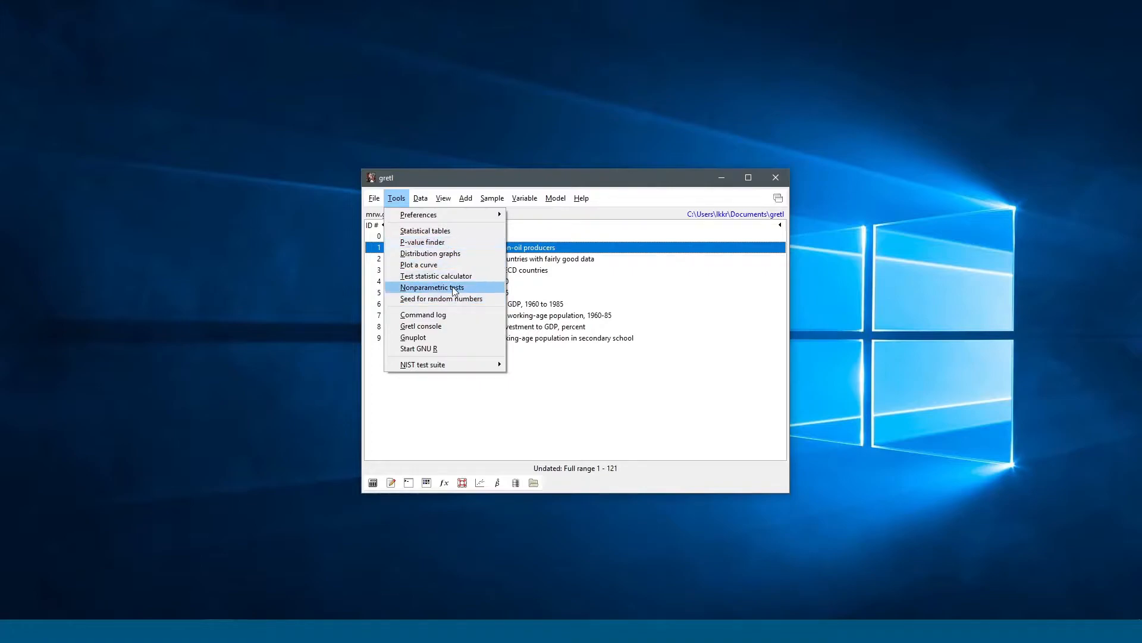
Step: Run a Spearman's rho rank correlation of nonoil and intermed, then close the result and dialog
left_click(419, 291)
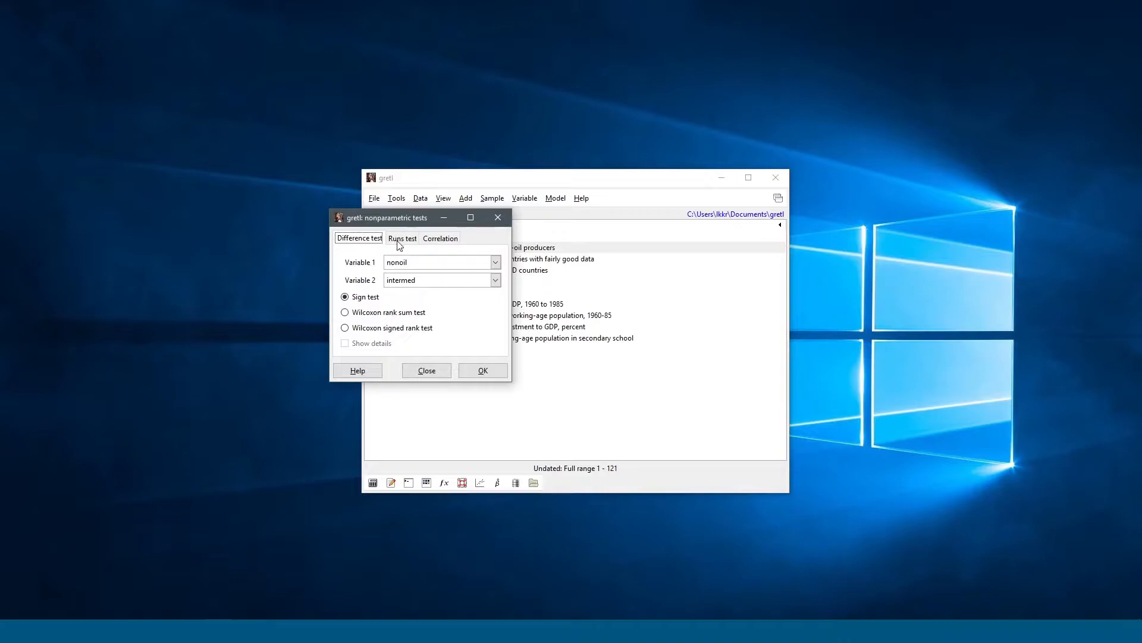
left_click(447, 240)
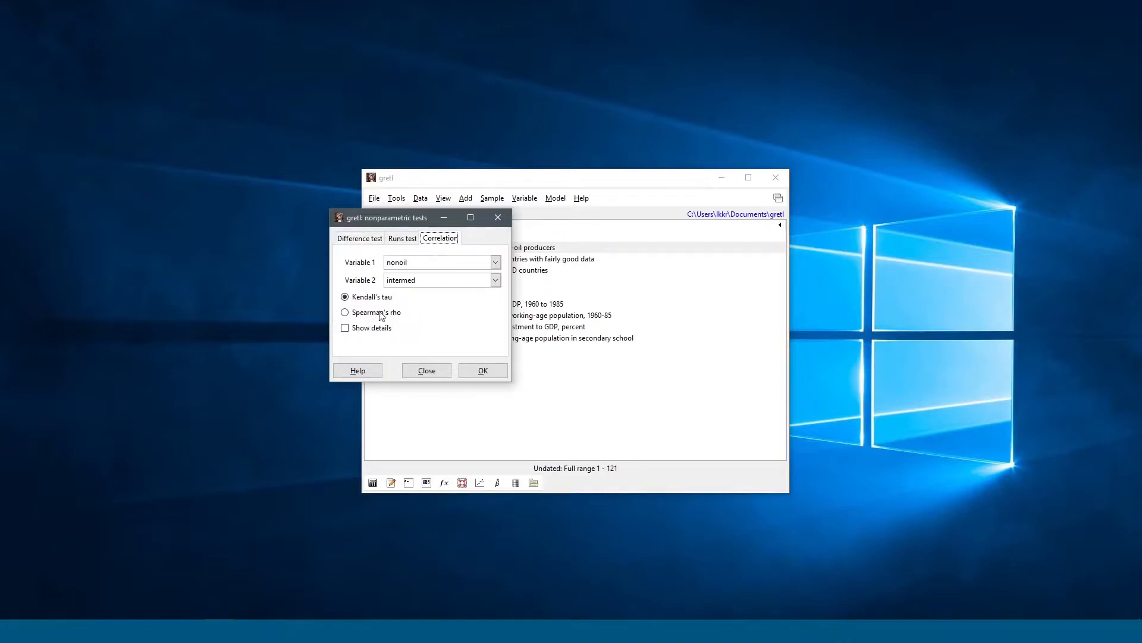
left_click(400, 317)
left_click(479, 369)
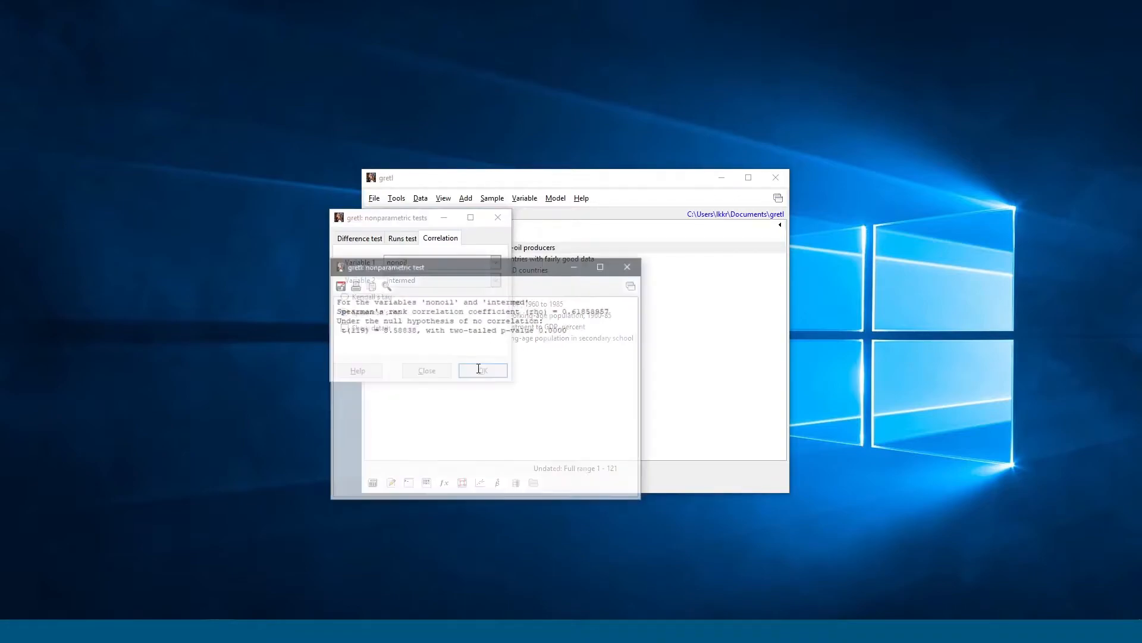
left_click(627, 266)
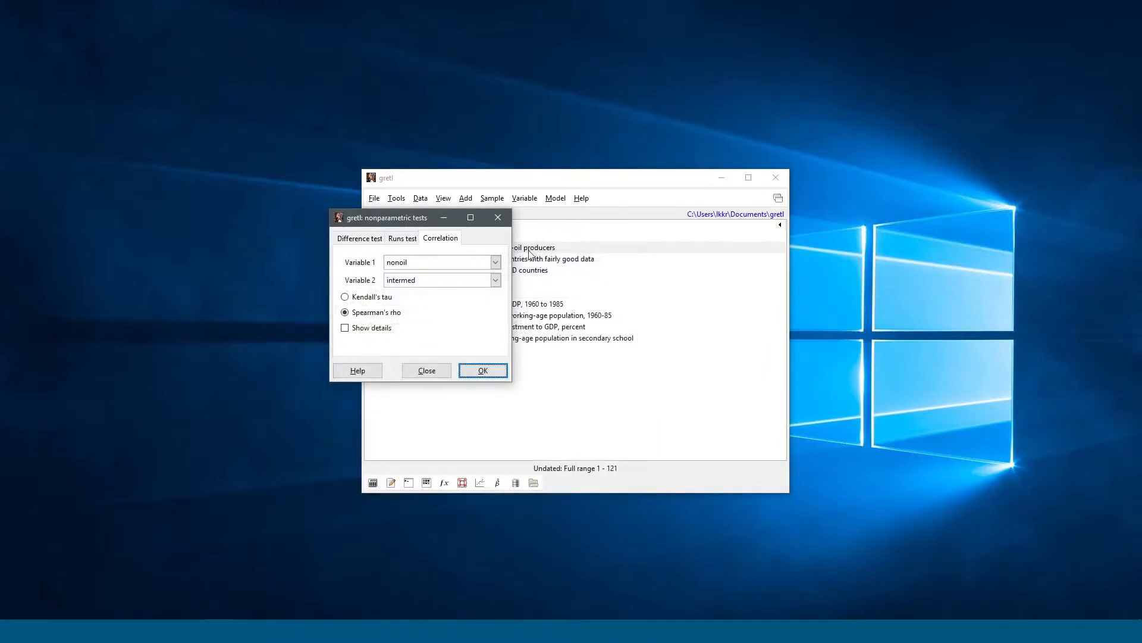
left_click(498, 217)
left_click(403, 200)
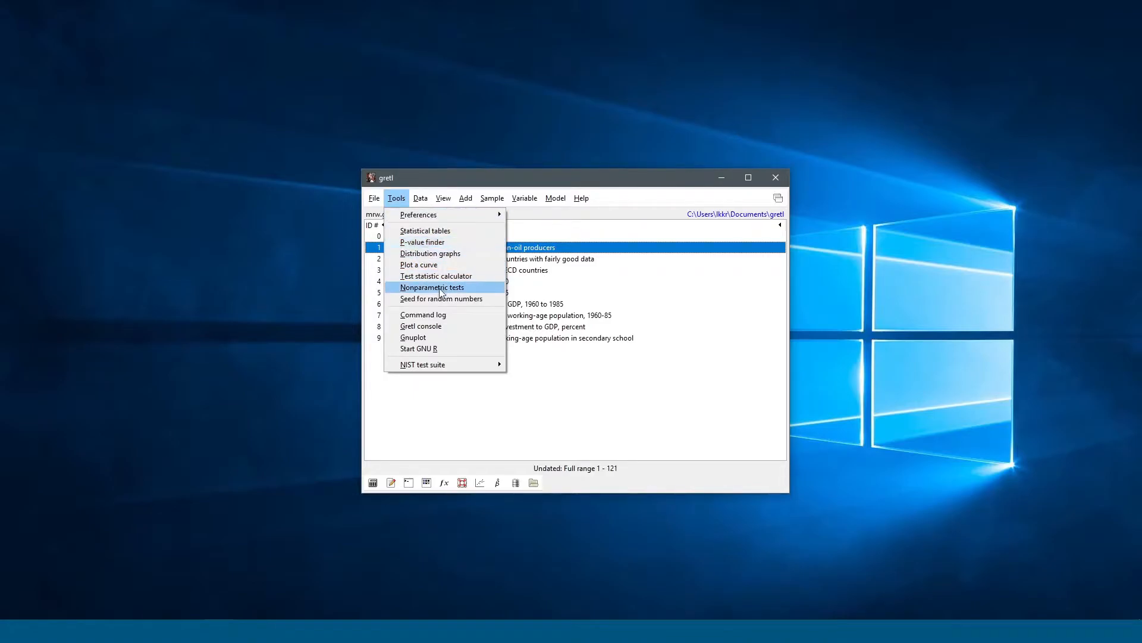
mouse_move(417, 202)
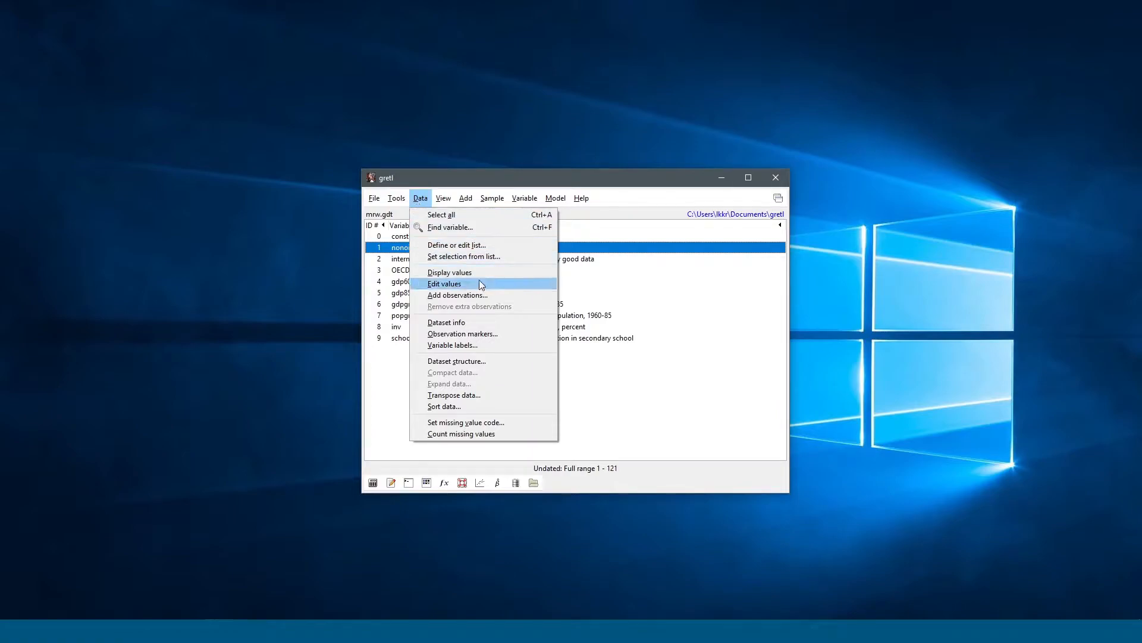
left_click(448, 273)
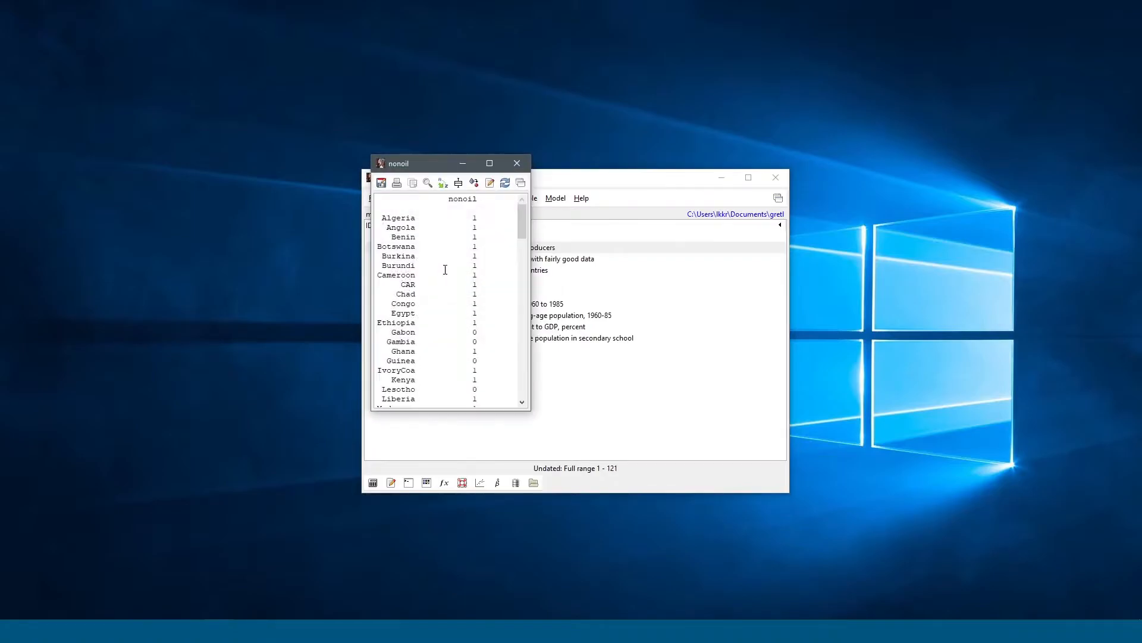
left_click_drag(517, 226, 520, 322)
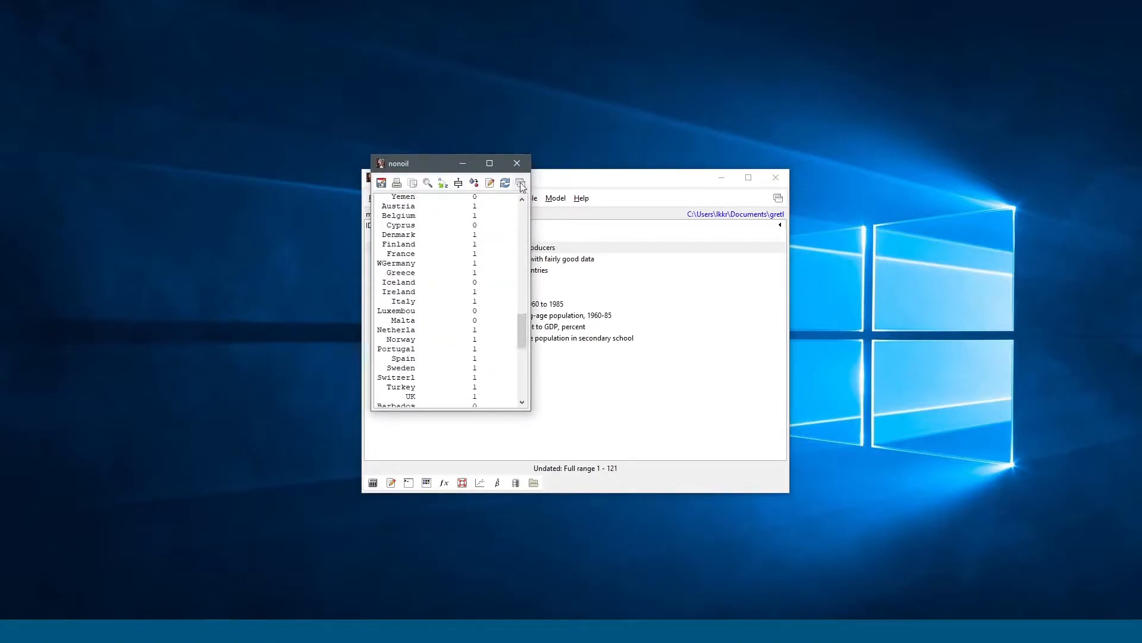
left_click(517, 163)
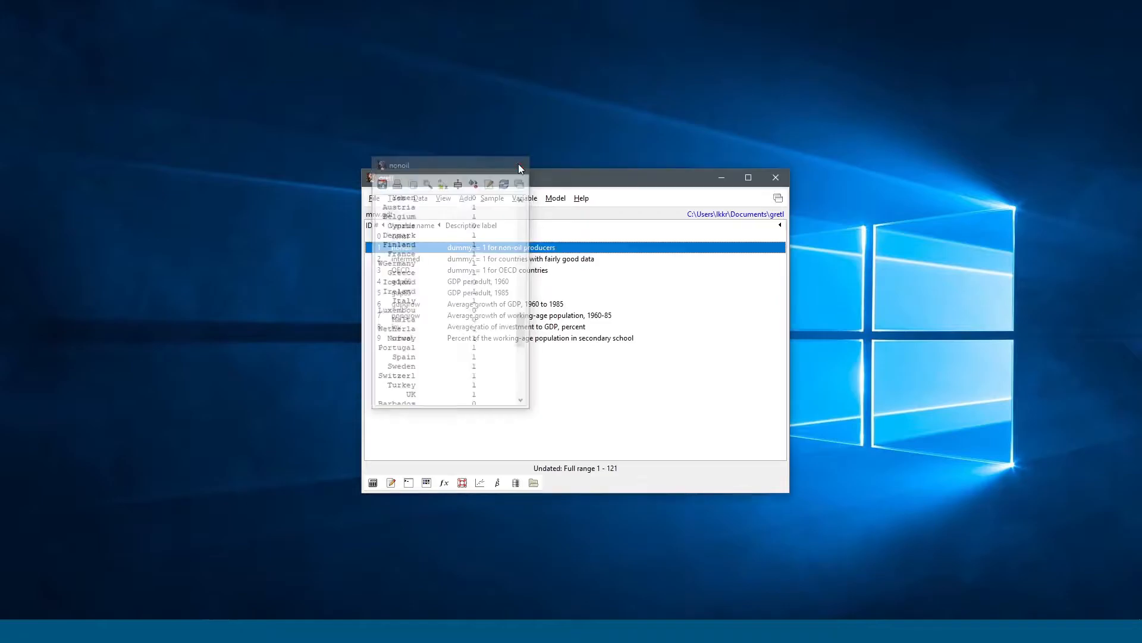
left_click(480, 296, "shift")
left_click(420, 198)
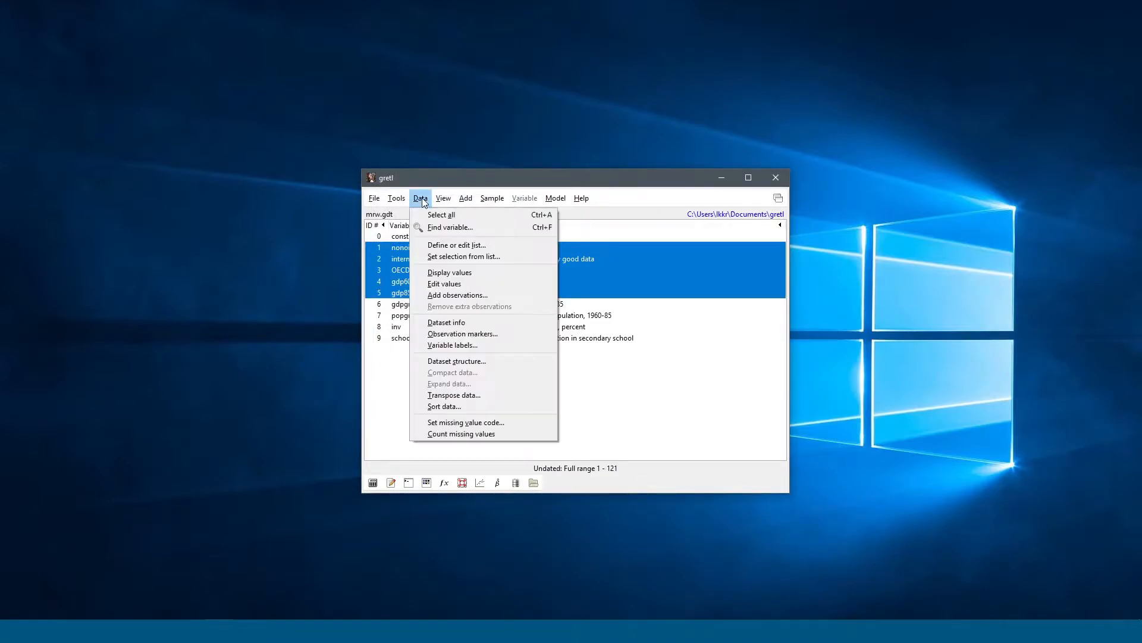
left_click(437, 274)
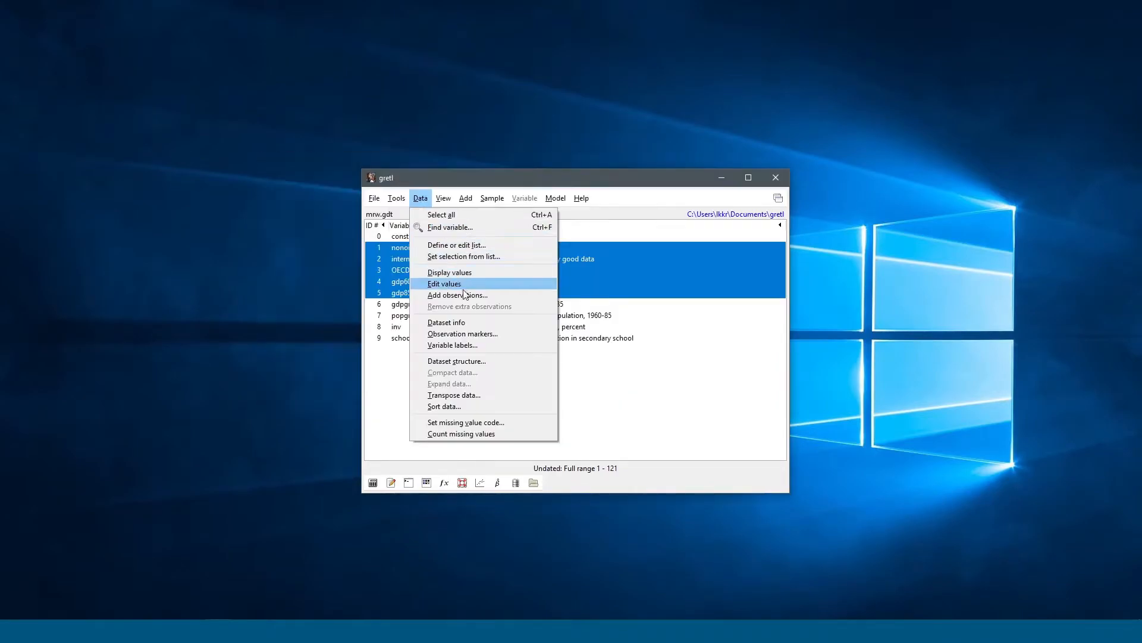
key("Escape")
left_click(443, 259)
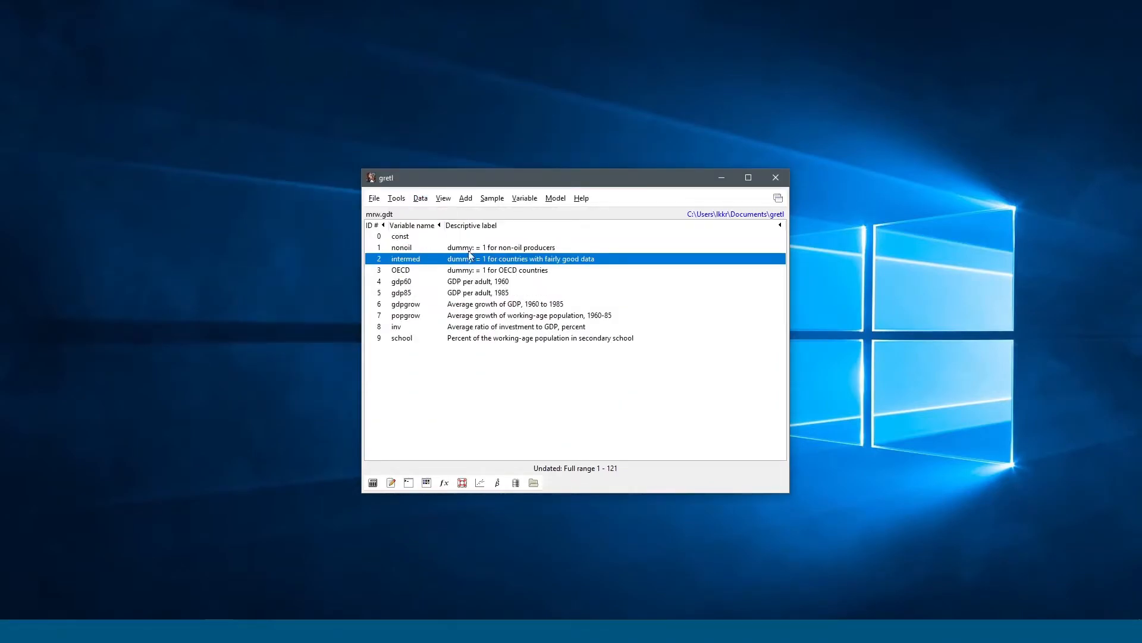
left_click(443, 198)
mouse_move(420, 198)
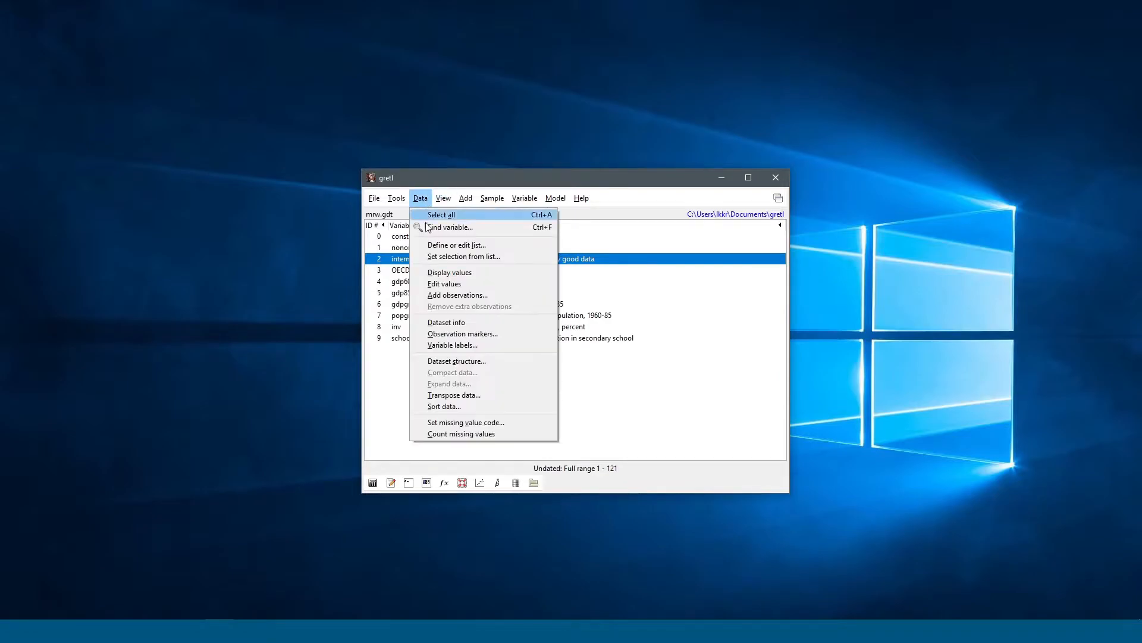
left_click(458, 281)
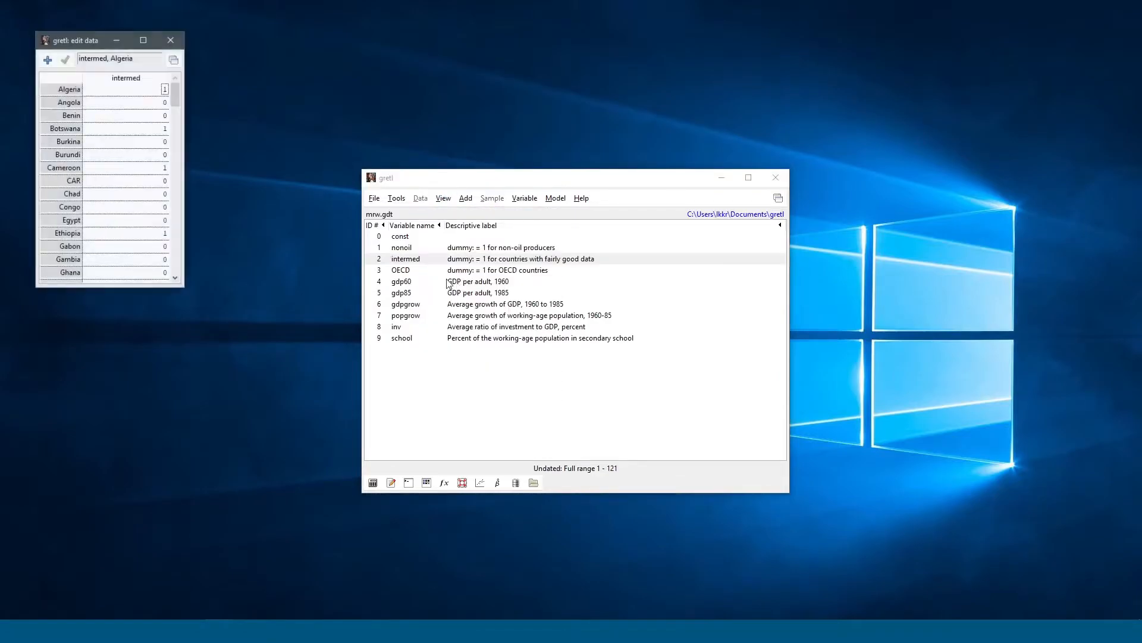
left_click(171, 40)
left_click(420, 198)
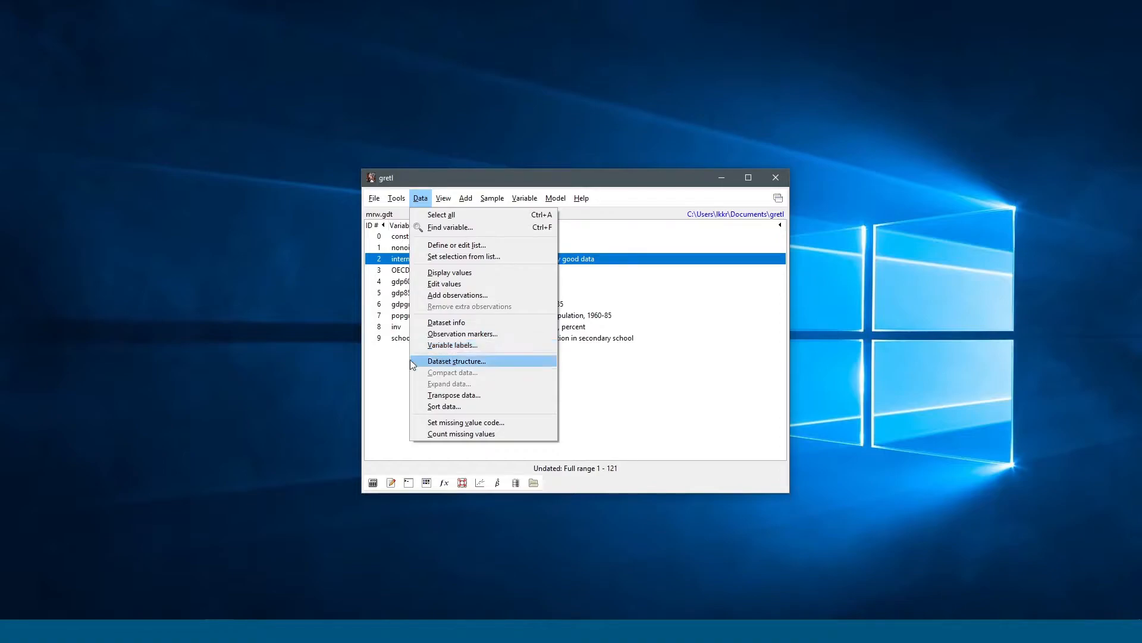
left_click(398, 378)
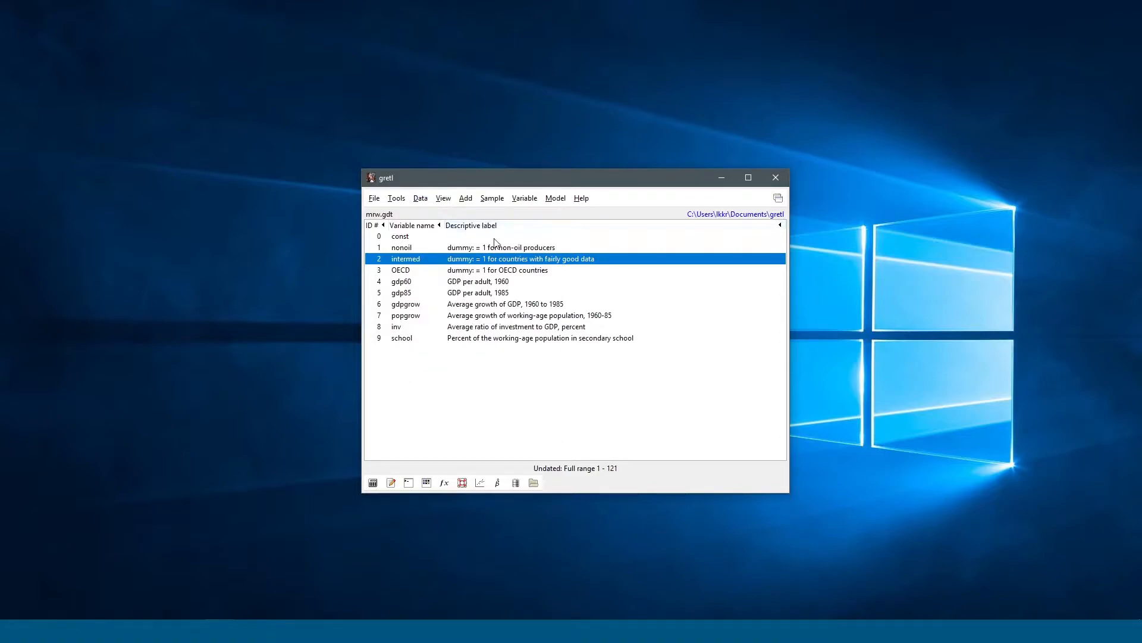
Step: Select the nonoil variable and bring up the Data menu's Count missing values option
left_click(478, 248)
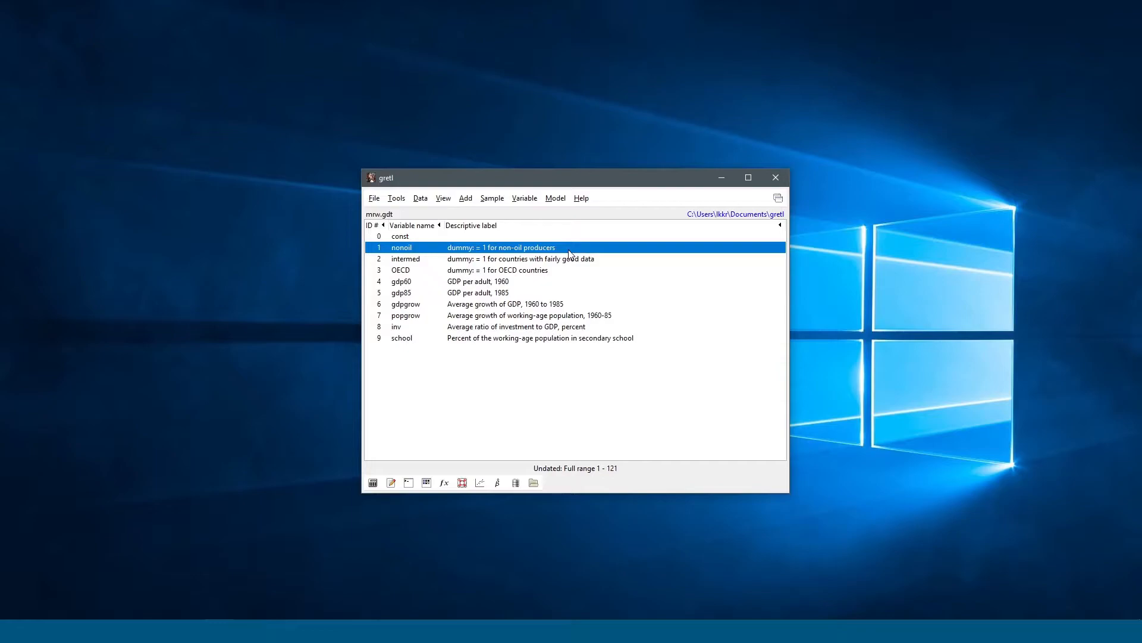
left_click(444, 198)
mouse_move(426, 201)
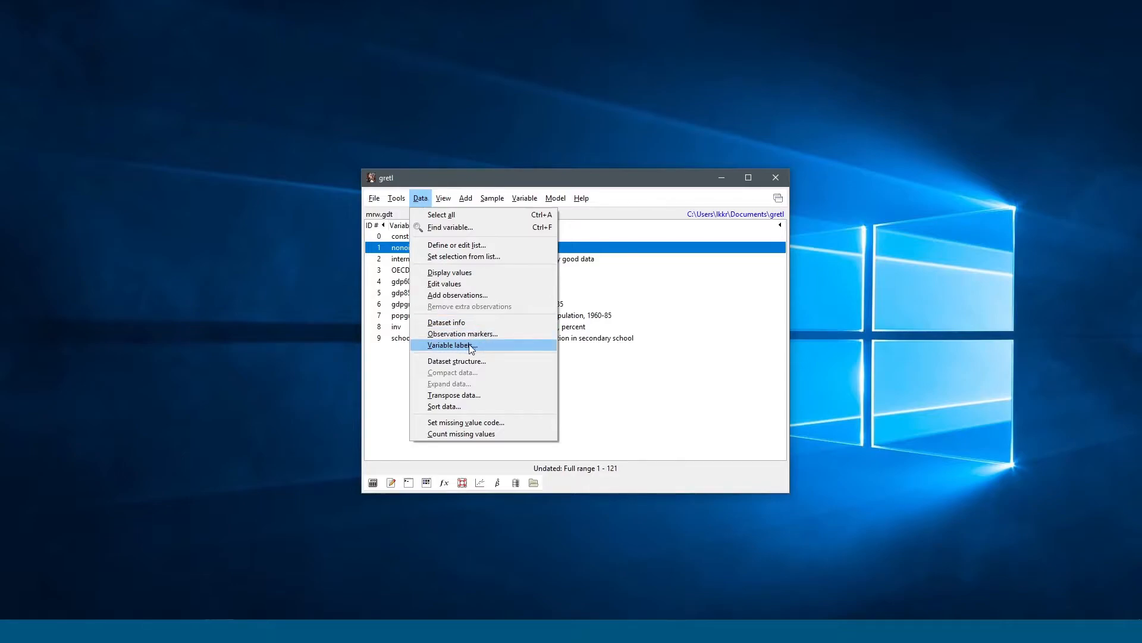
left_click(487, 434)
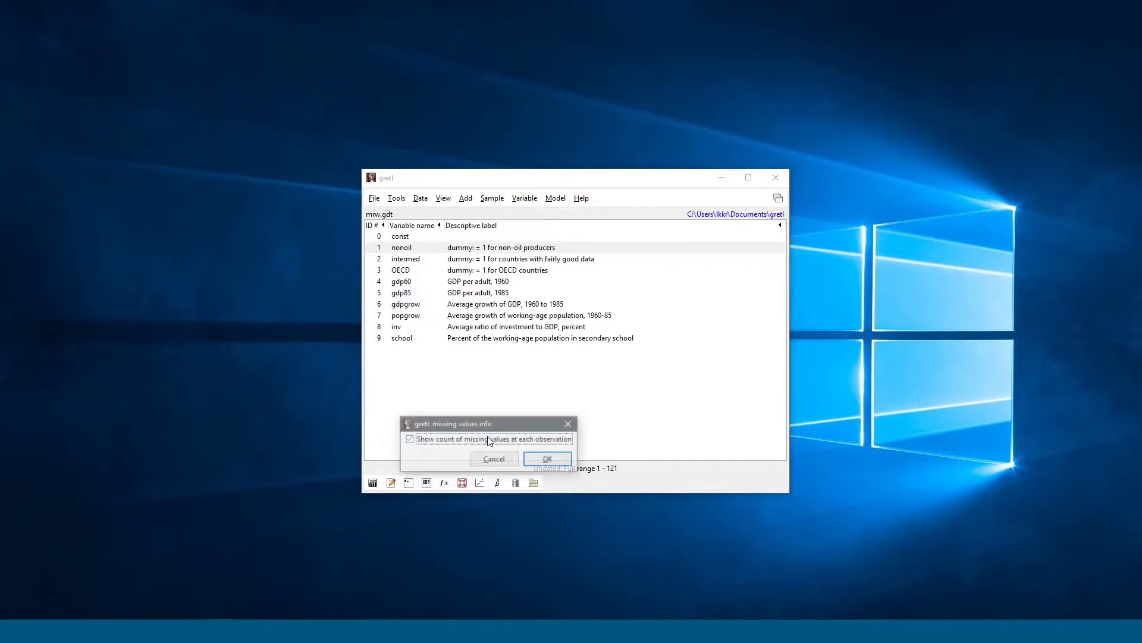
left_click_drag(450, 430, 492, 394)
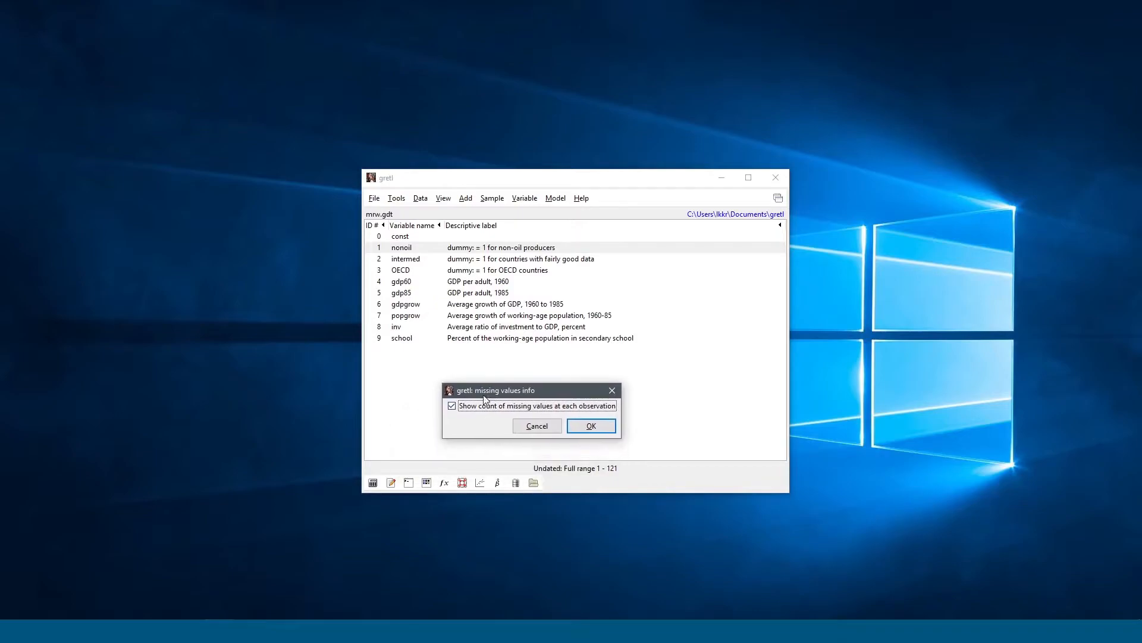
left_click(460, 410)
left_click(591, 425)
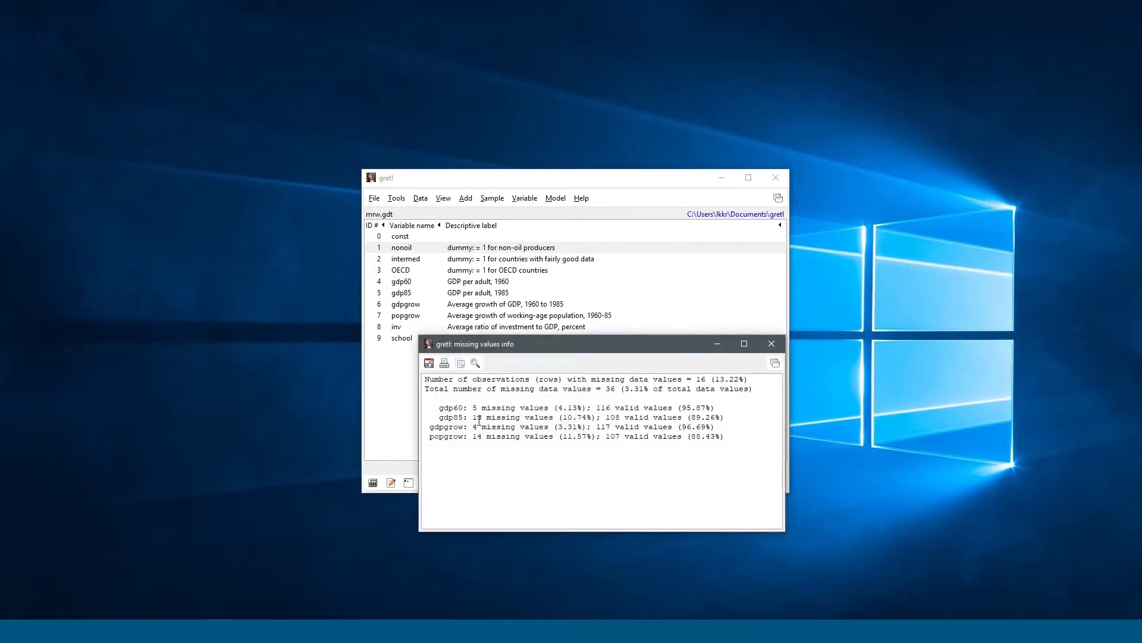
left_click_drag(434, 409, 719, 436)
left_click(718, 436)
left_click(768, 343)
left_click(445, 199)
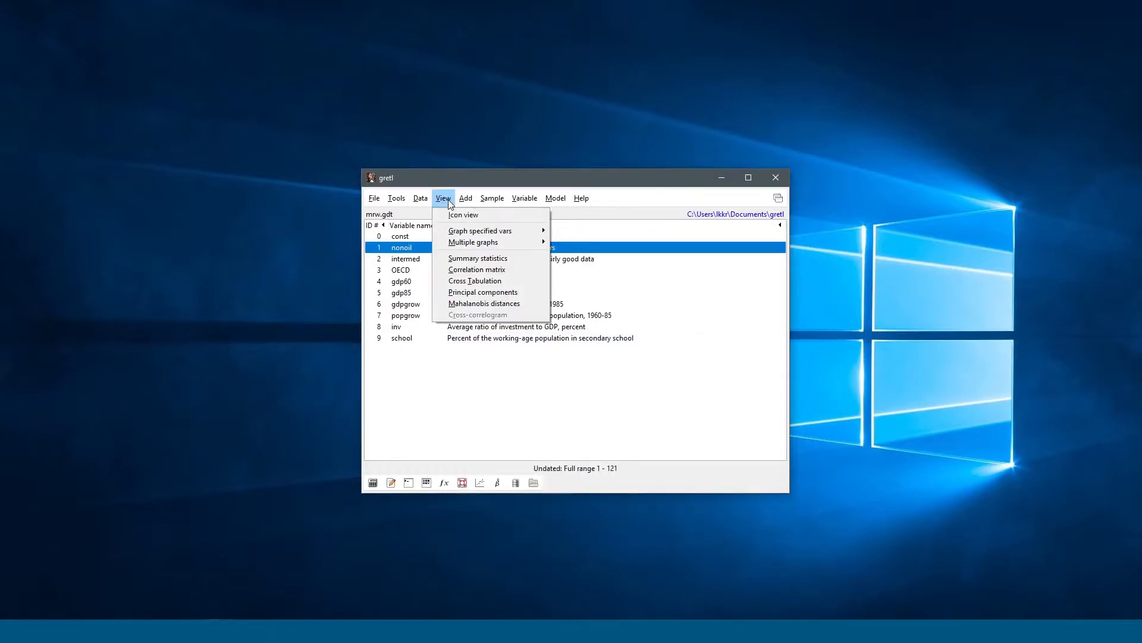
mouse_move(426, 200)
left_click(512, 433)
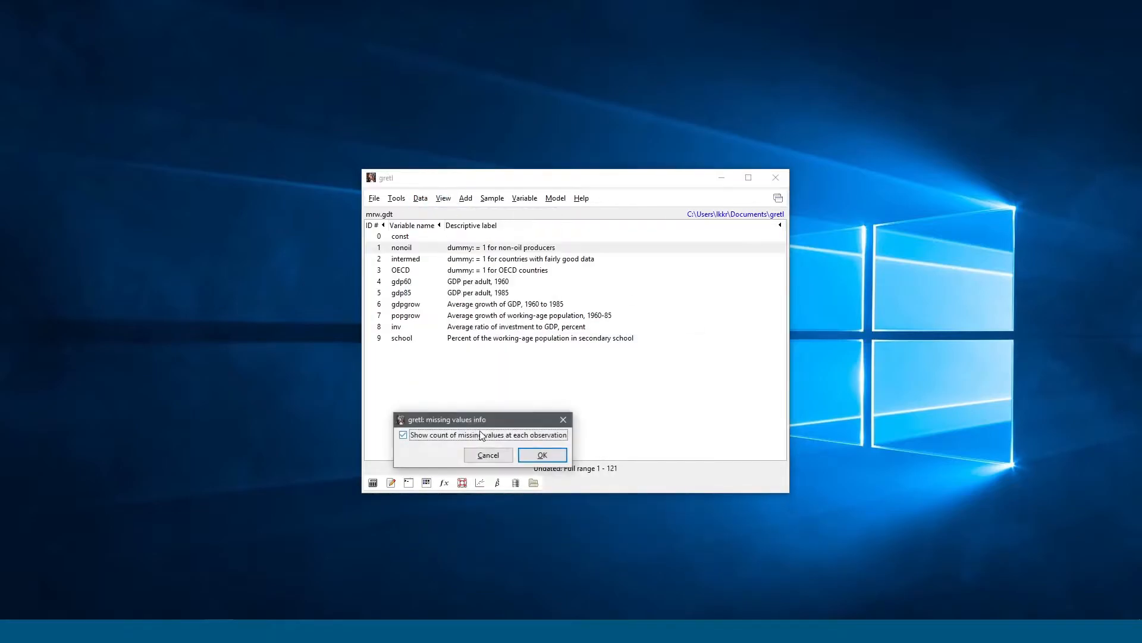
left_click(546, 455)
left_click_drag(505, 365, 514, 166)
left_click_drag(386, 212, 550, 354)
left_click(550, 355)
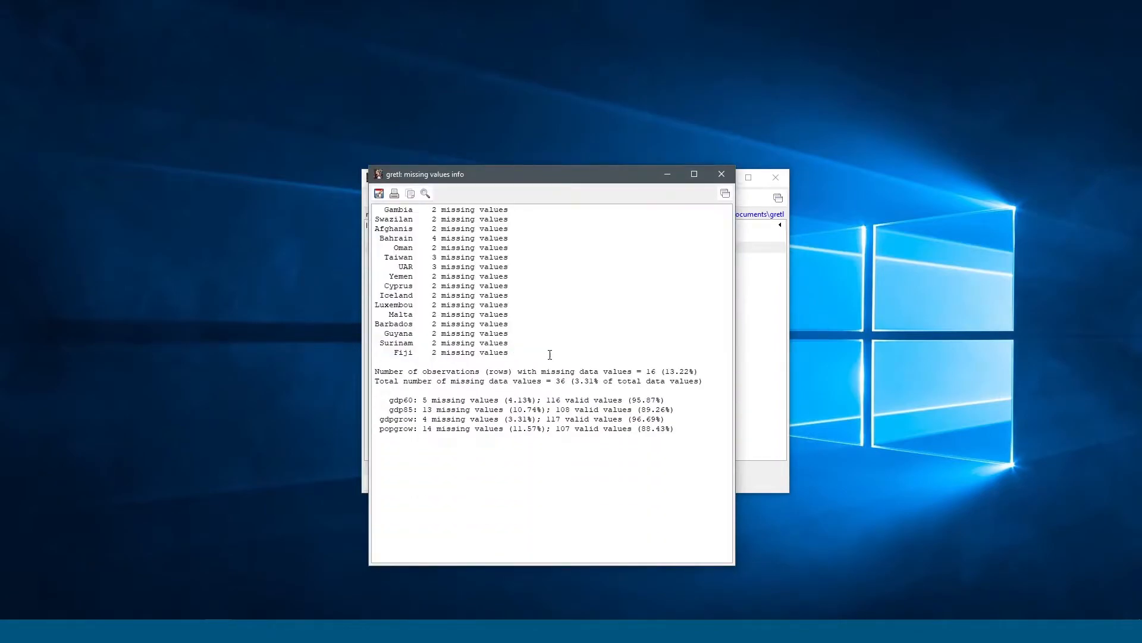
left_click(721, 174)
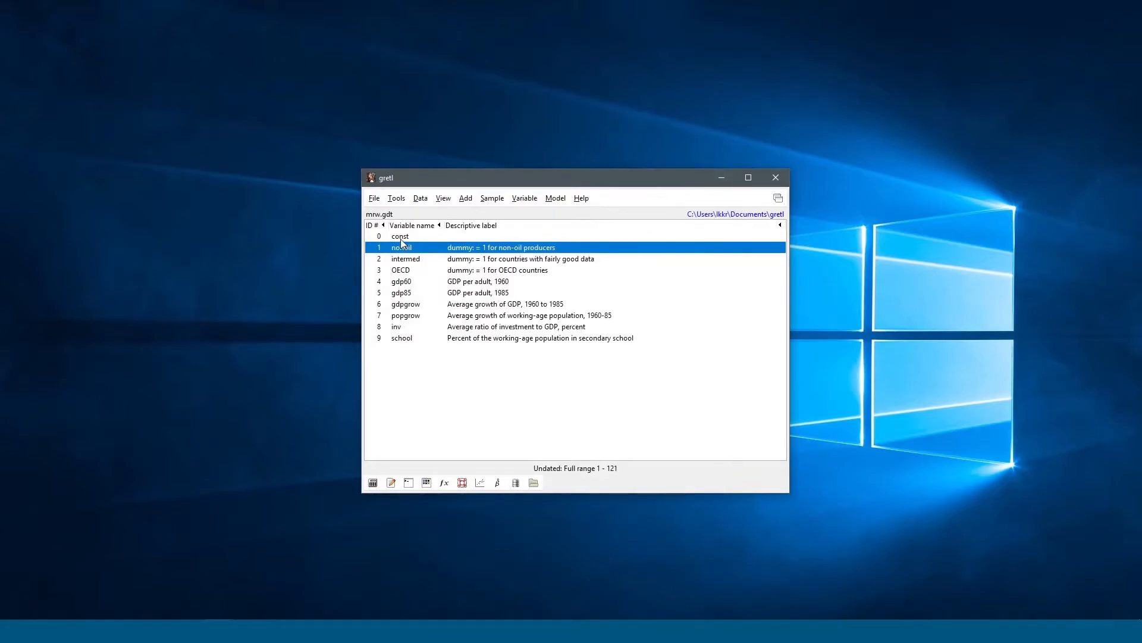
Step: Browse the View, Data and Add menus, ending on the Sample menu
left_click(443, 198)
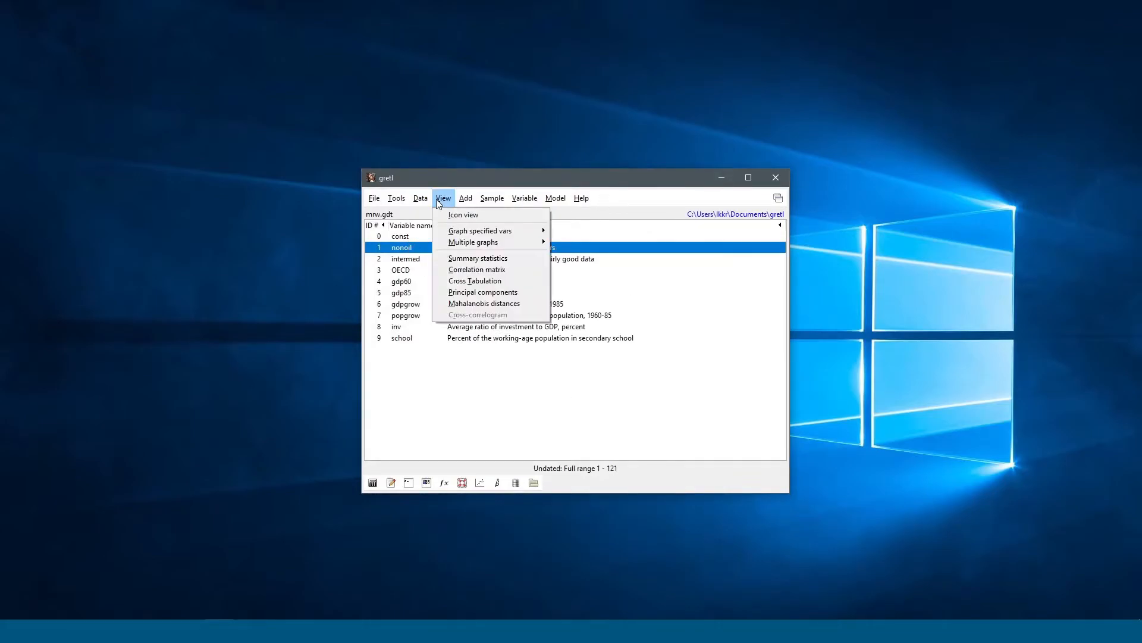
mouse_move(420, 200)
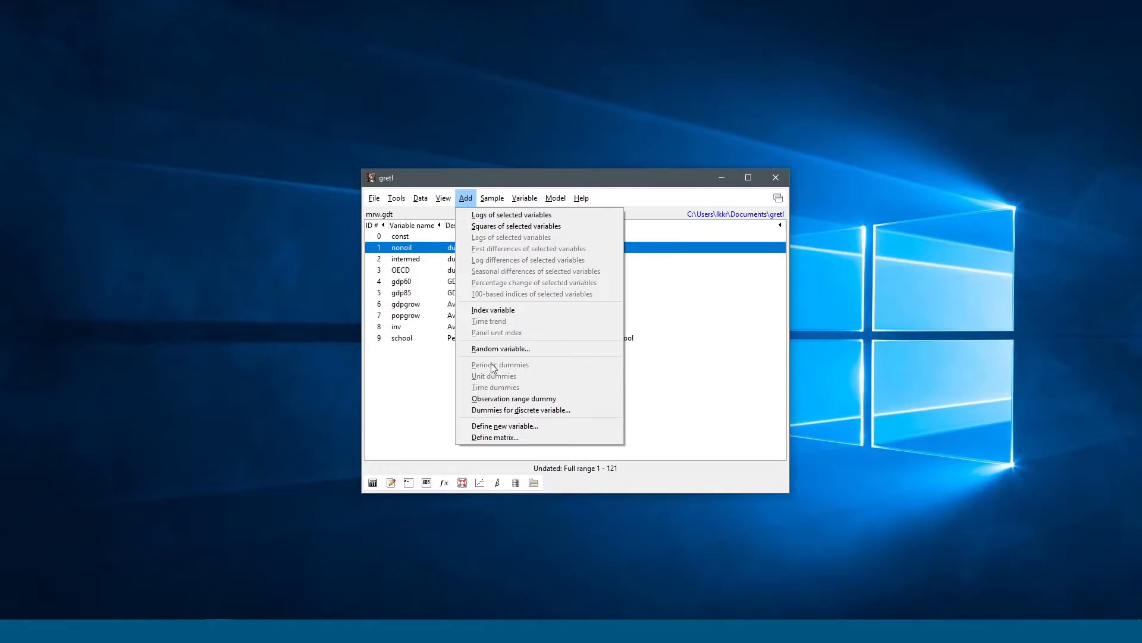
mouse_move(492, 199)
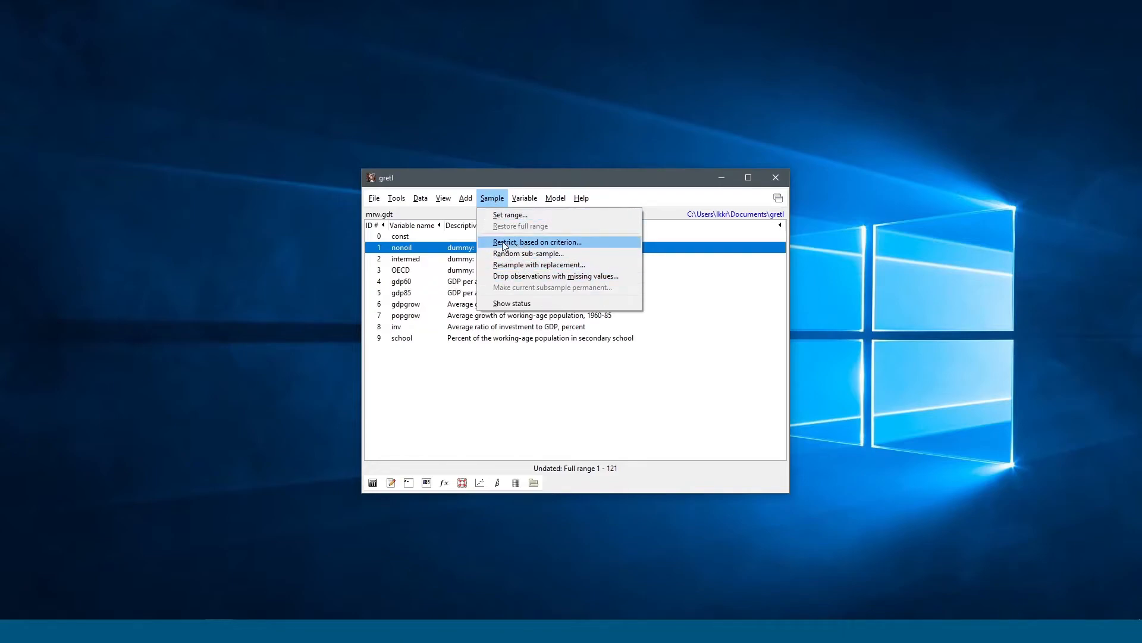
left_click(561, 247)
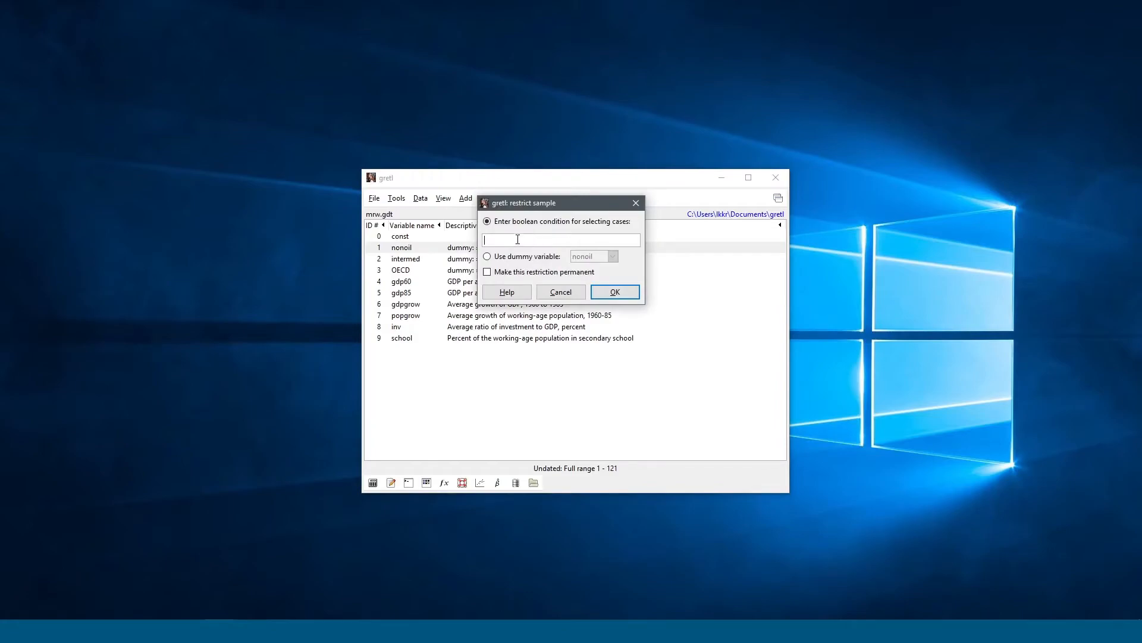
left_click_drag(513, 204, 633, 230)
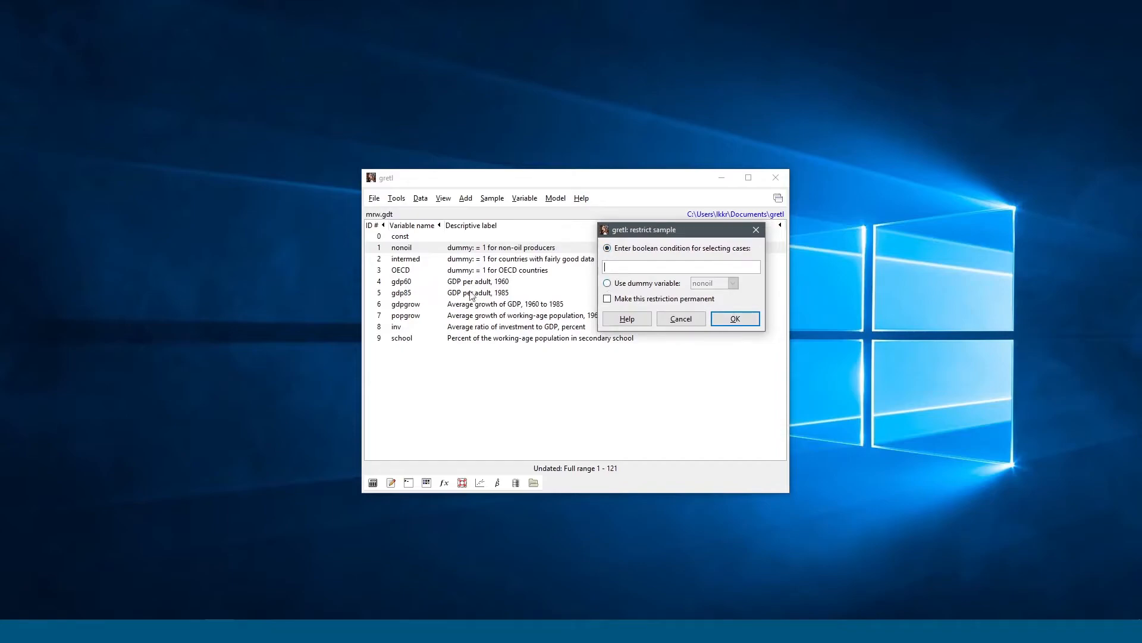
left_click(635, 285)
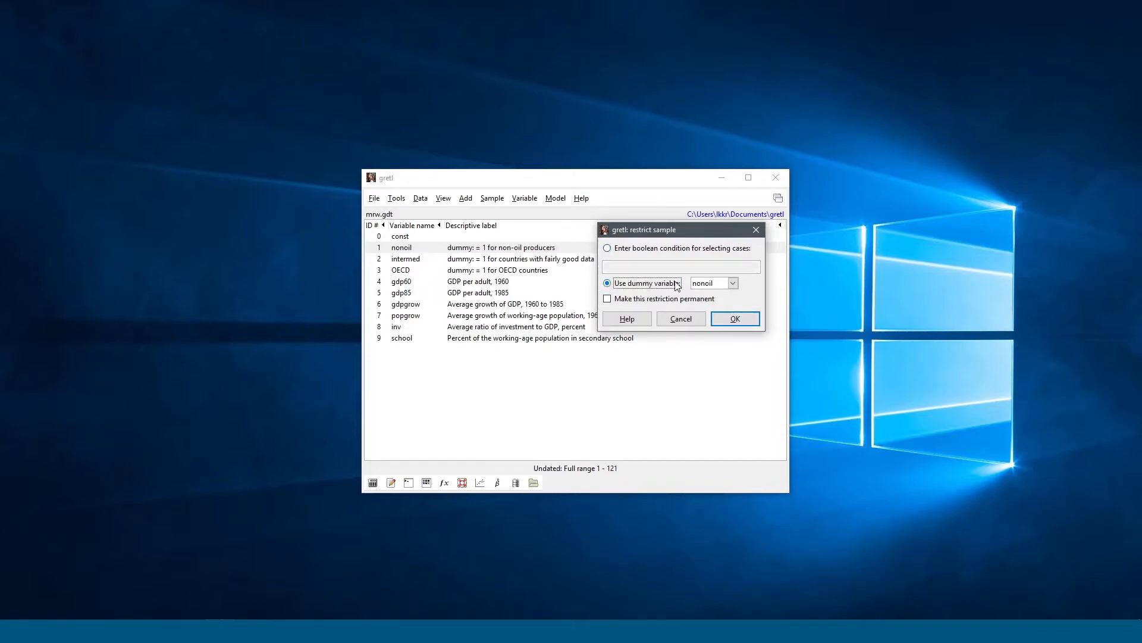
left_click(733, 283)
left_click(708, 325)
left_click(644, 250)
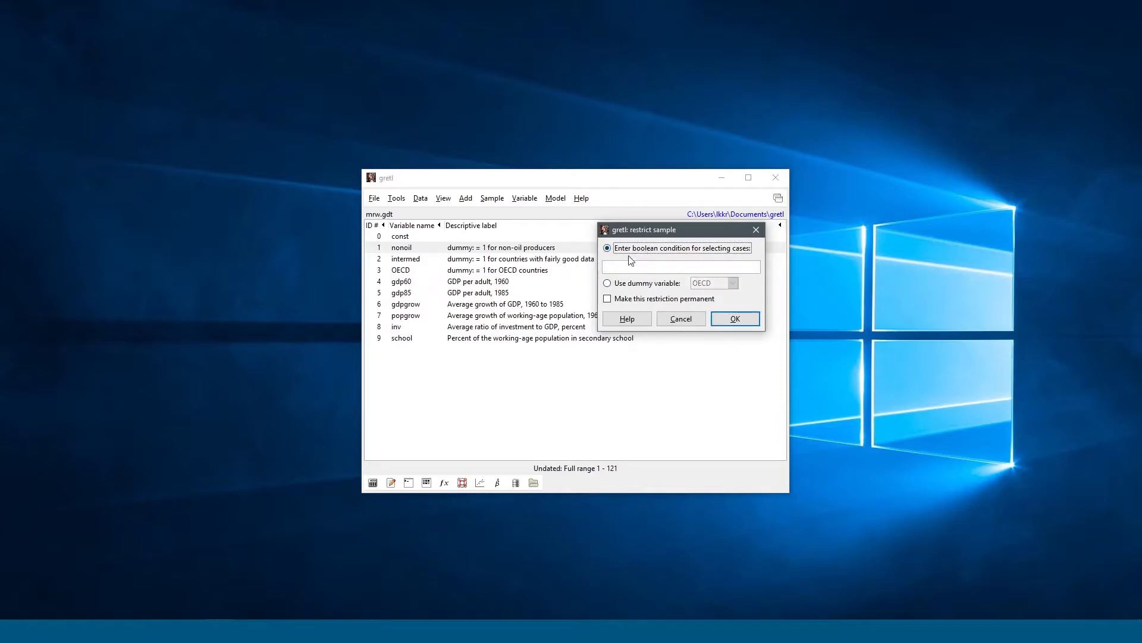
left_click(627, 319)
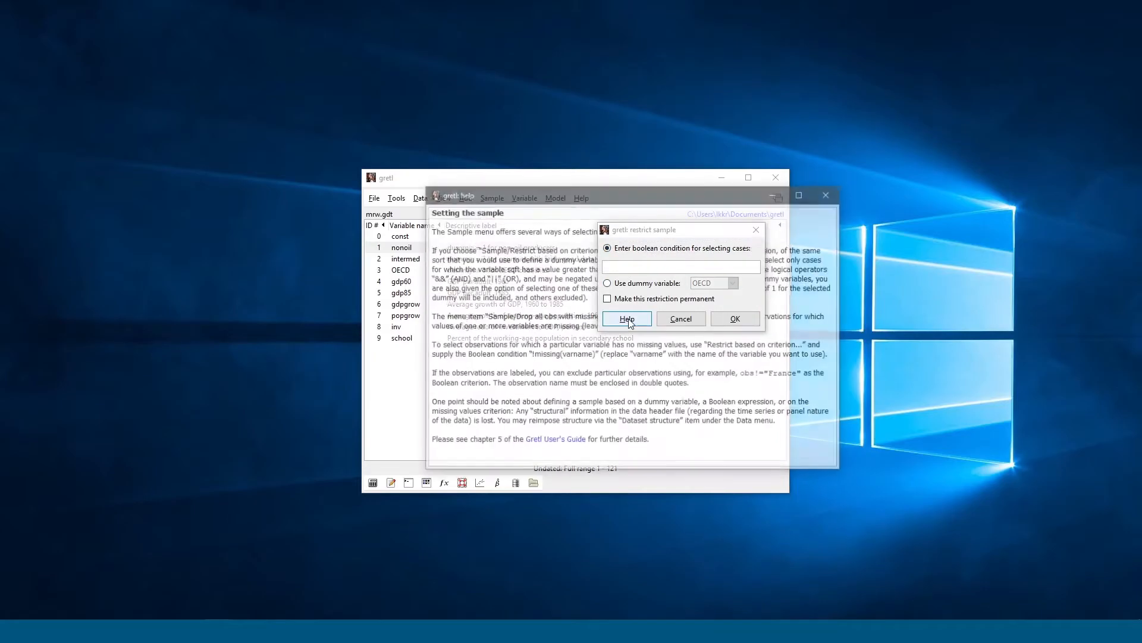
left_click_drag(572, 205, 336, 170)
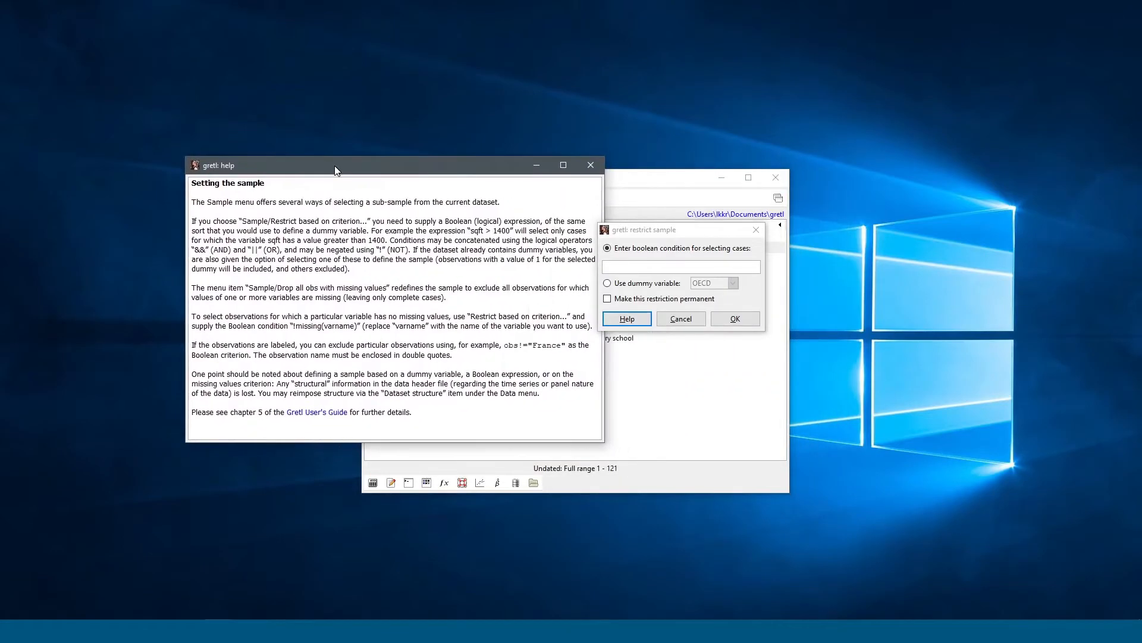
left_click_drag(352, 269, 201, 247)
left_click_drag(512, 165, 445, 180)
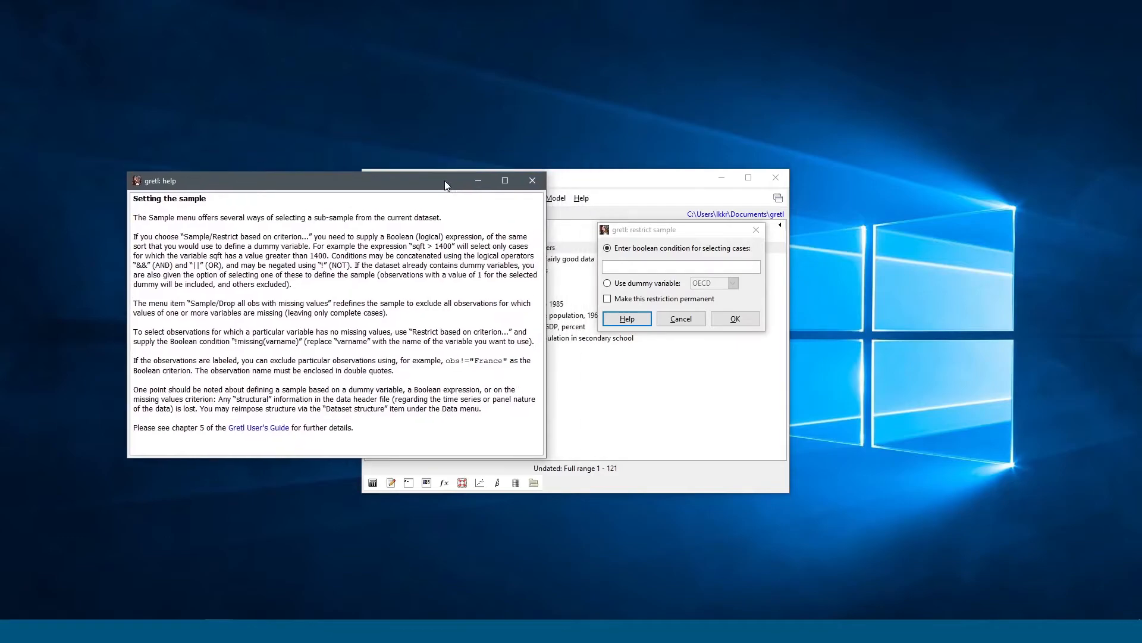
left_click(531, 181)
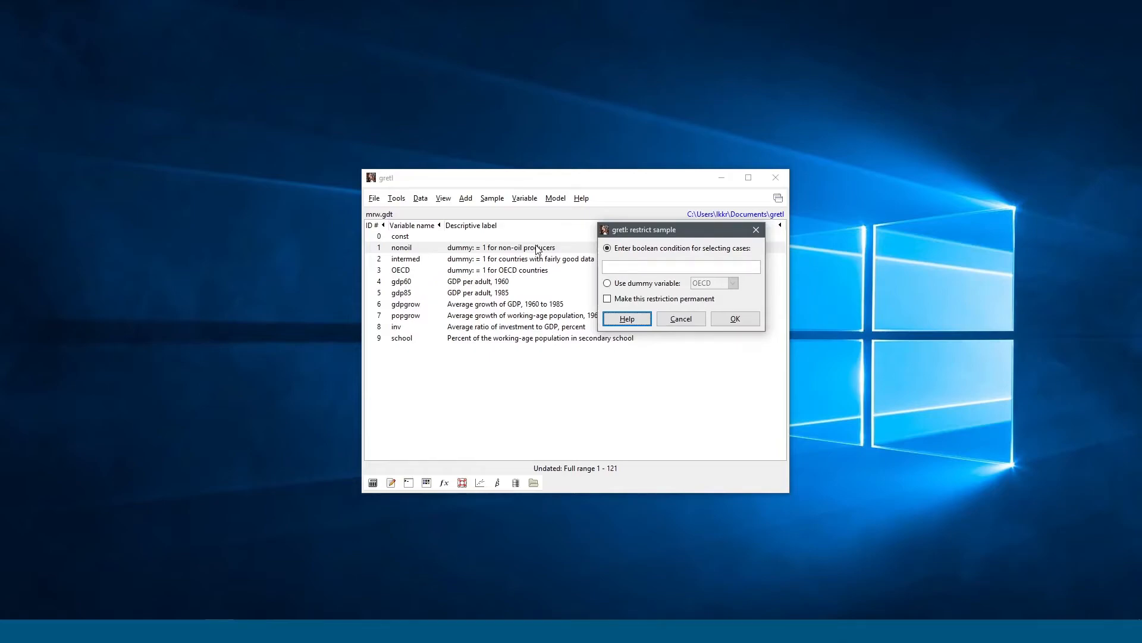
left_click_drag(678, 234, 635, 256)
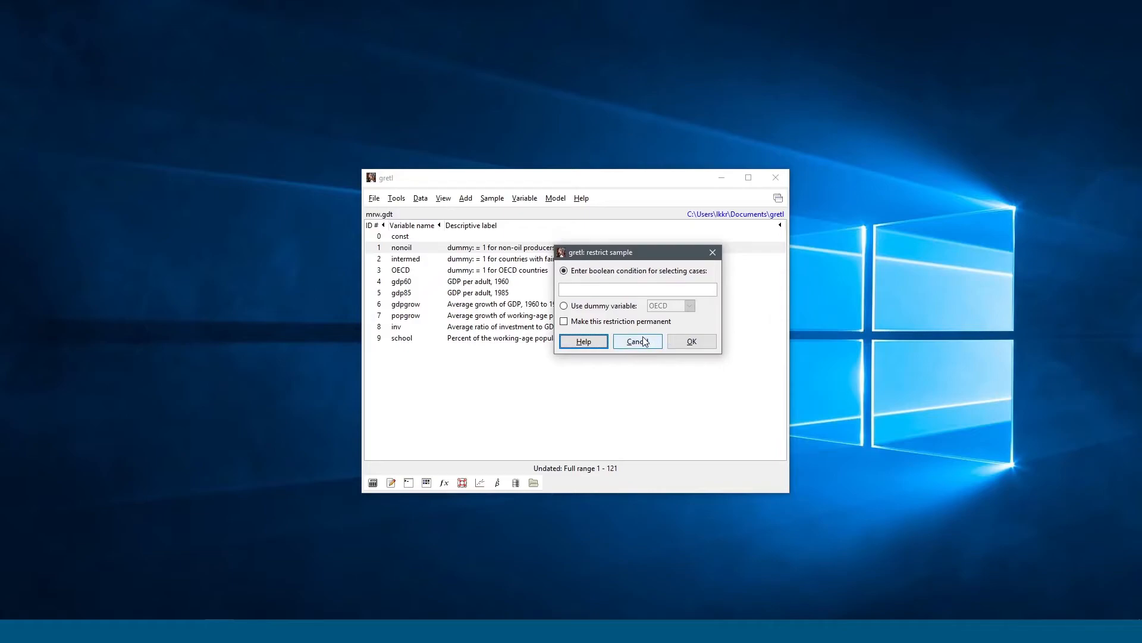
left_click(645, 341)
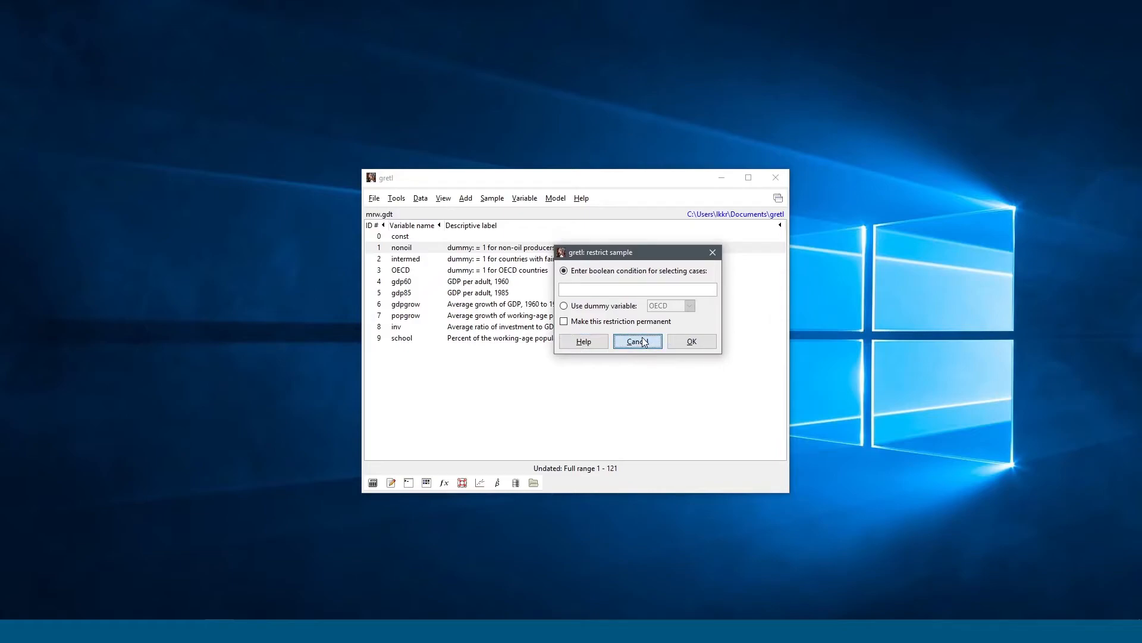
left_click(492, 198)
Step: Browse the Variable menu, then the Model menu's Limited dependent variable and Robust estimation submenus
mouse_move(523, 199)
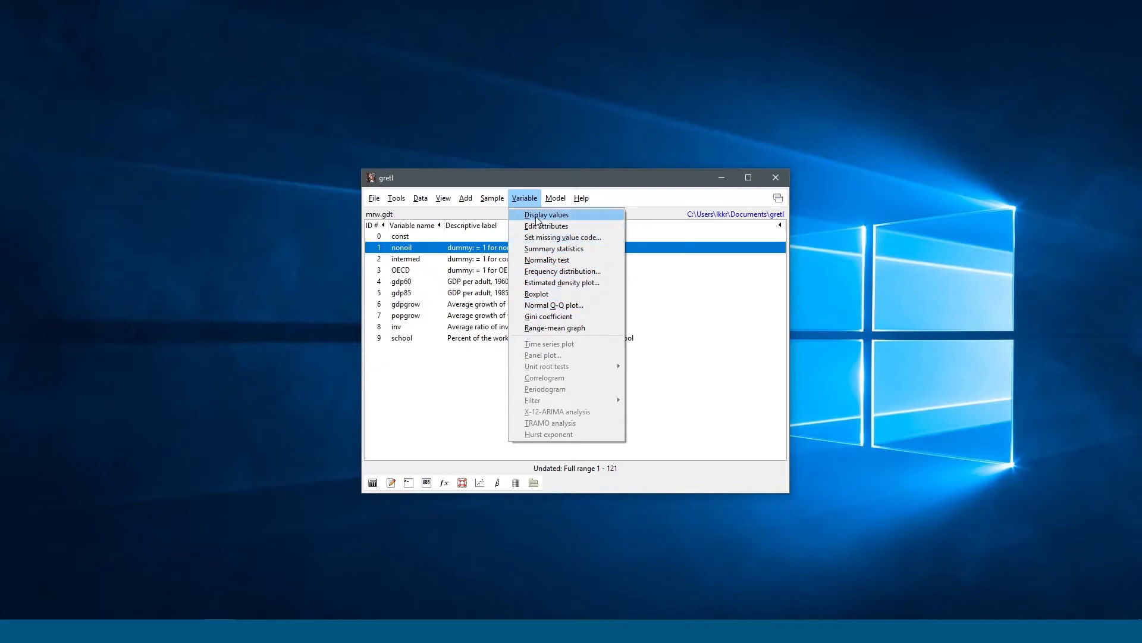
mouse_move(559, 201)
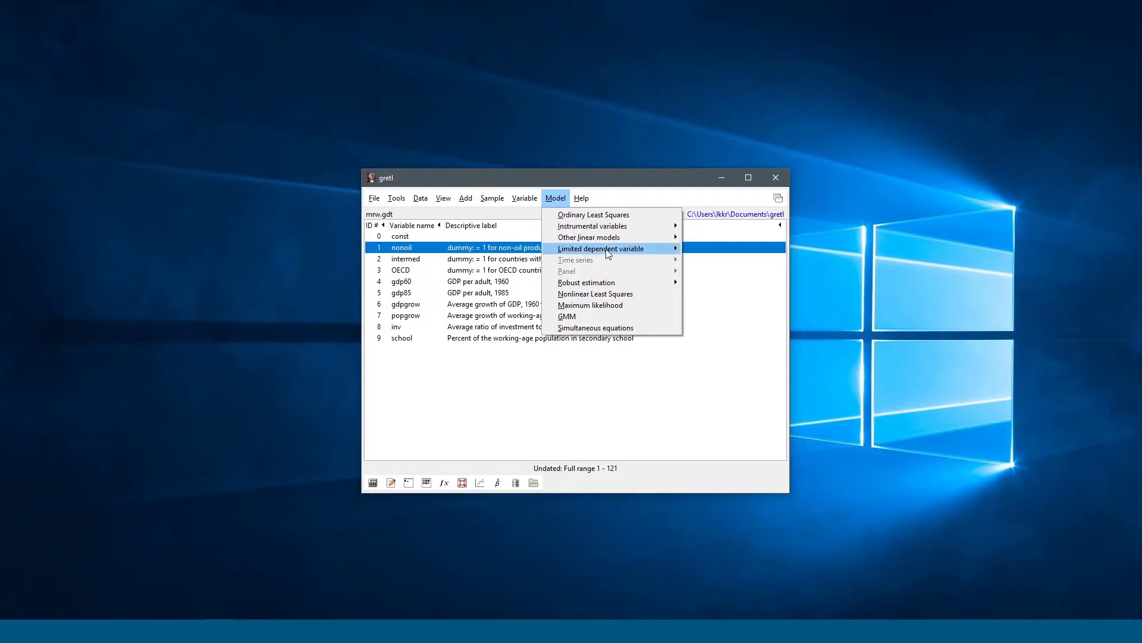
mouse_move(616, 249)
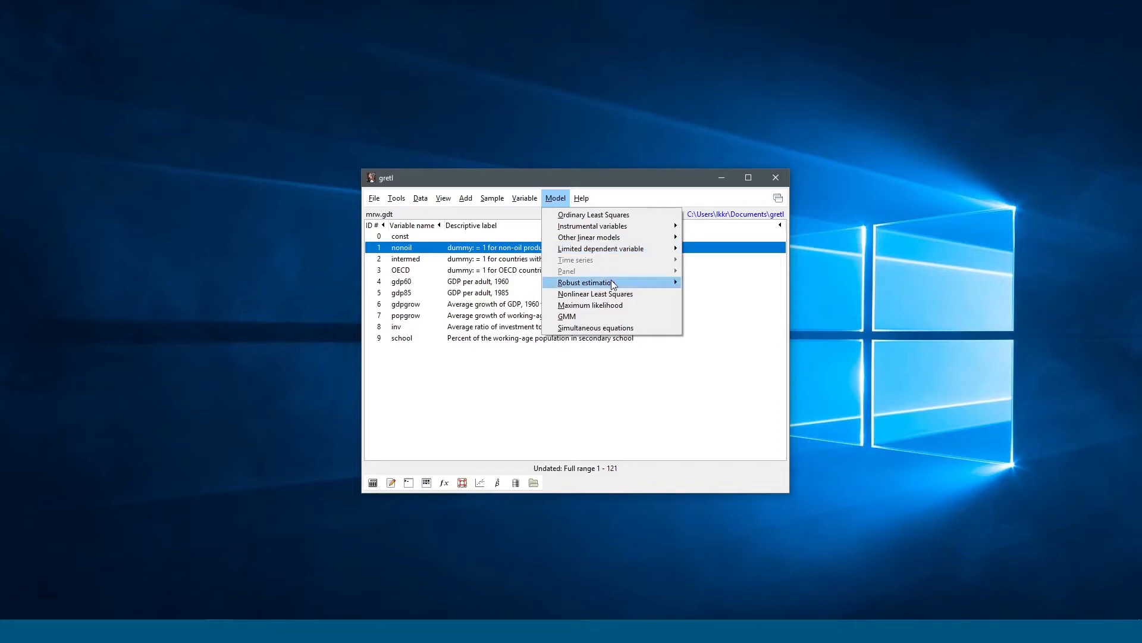
mouse_move(583, 286)
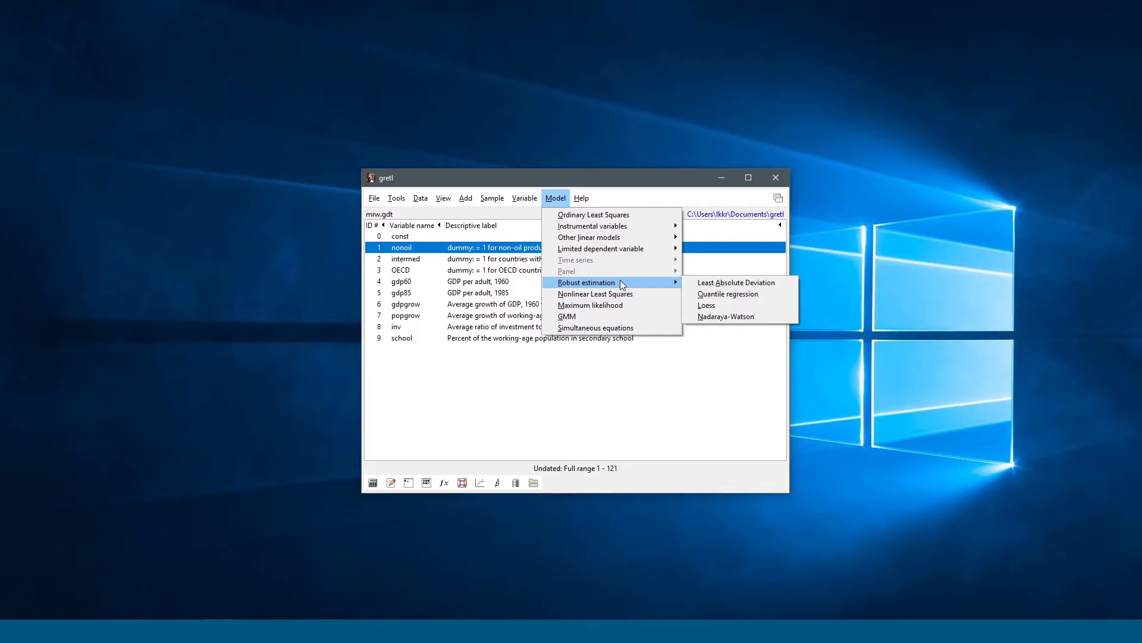
Step: Start an Ordinary Least Squares specification with gdp85 as the dependent variable
left_click(590, 218)
left_click_drag(265, 161, 570, 160)
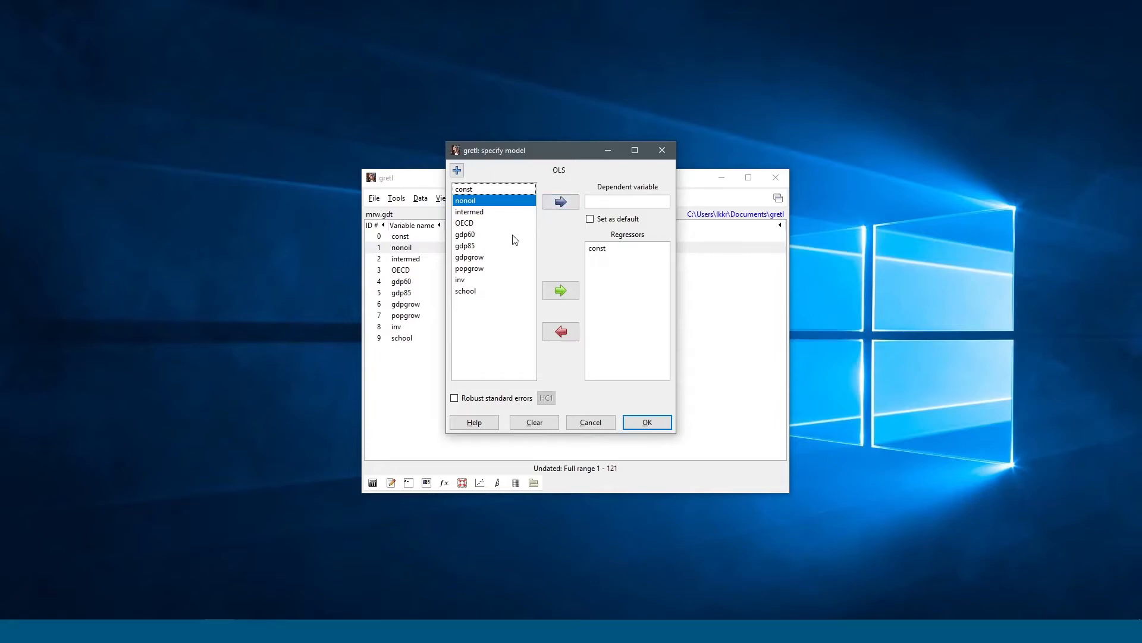
left_click(477, 246)
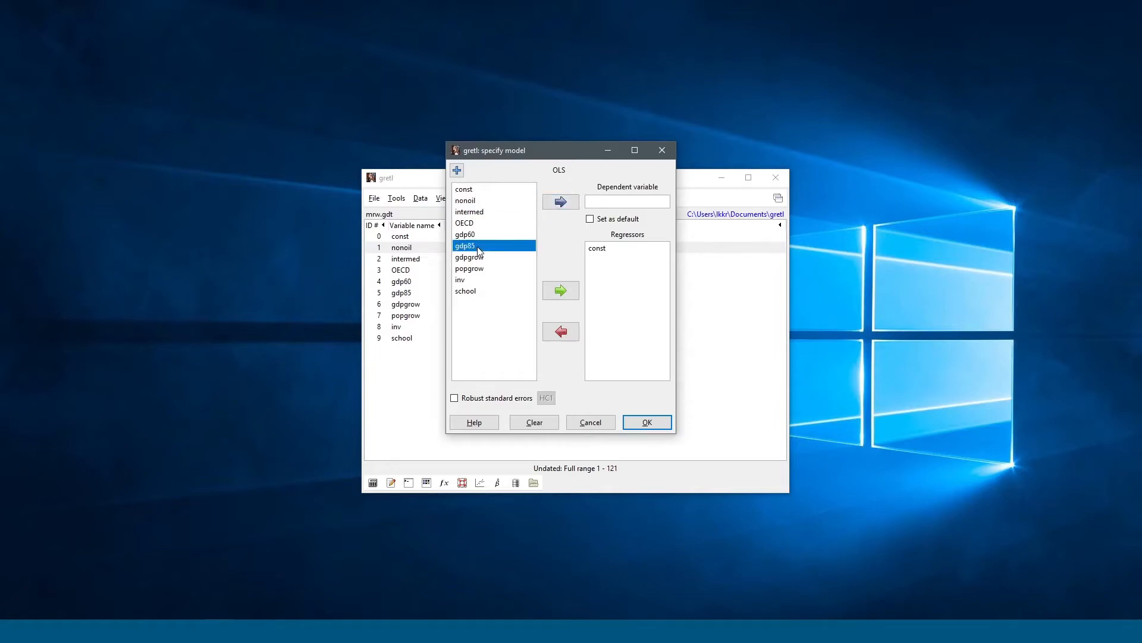
left_click(560, 202)
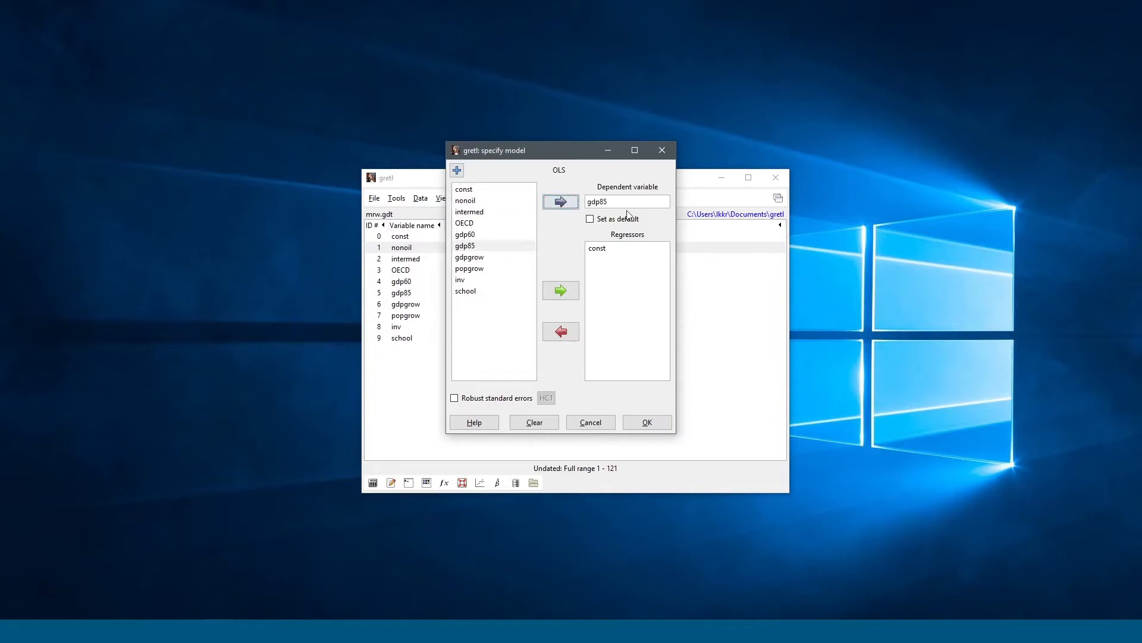
Step: Add inv and OECD as regressors, enable robust standard errors, and estimate the model
left_click(485, 280)
left_click(561, 289)
left_click(476, 223)
left_click(562, 290)
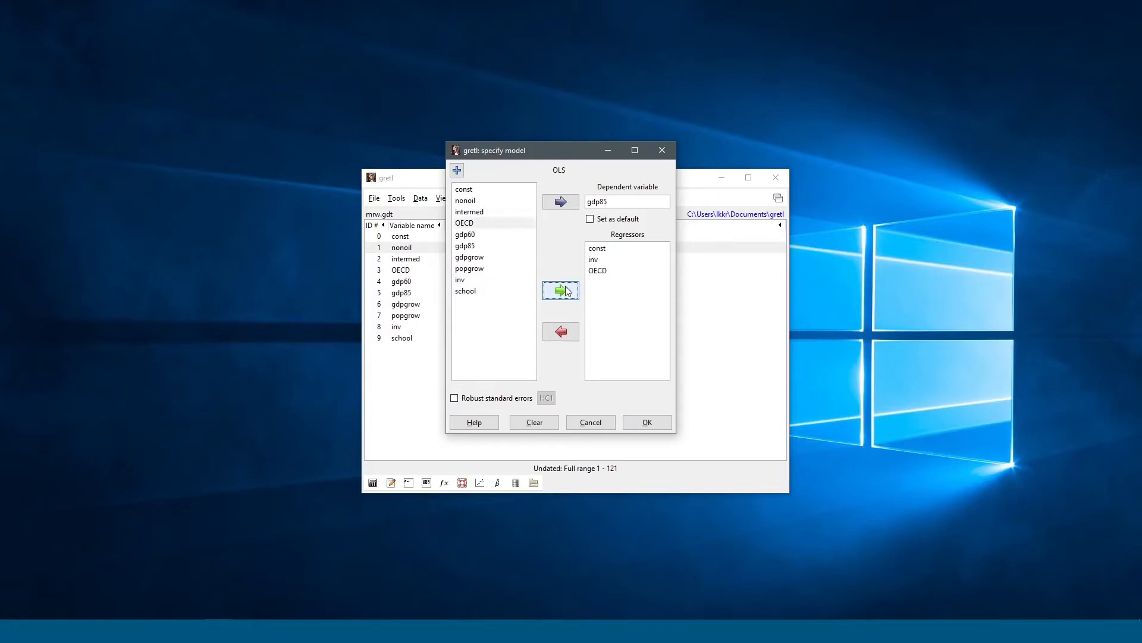
left_click(482, 399)
left_click(657, 427)
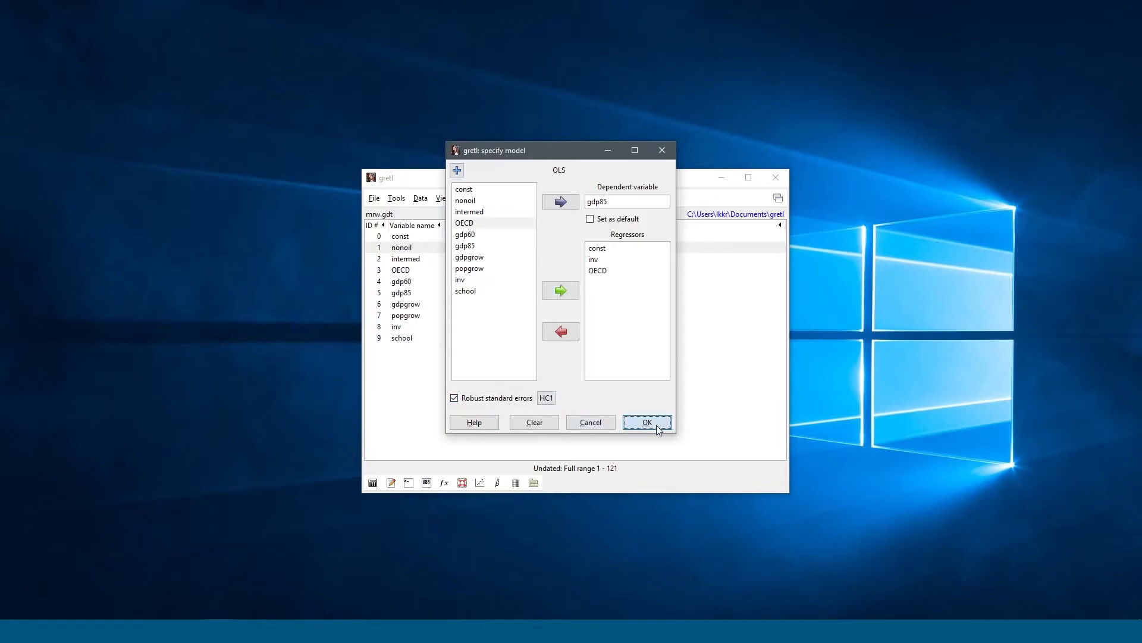
left_click_drag(291, 27, 657, 137)
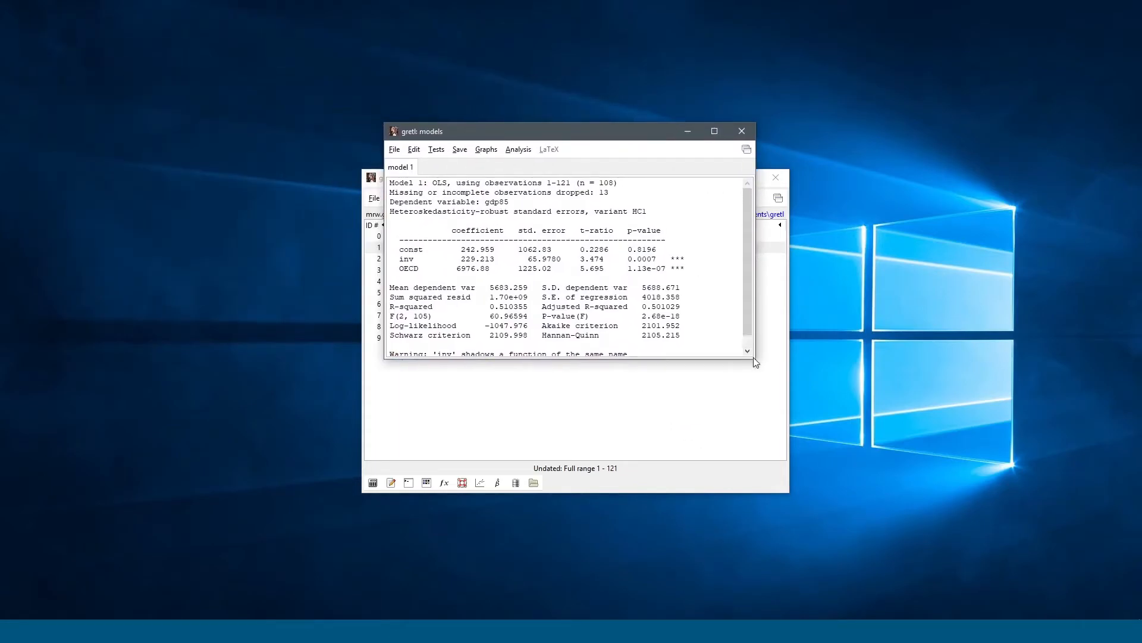
left_click_drag(698, 336, 391, 284)
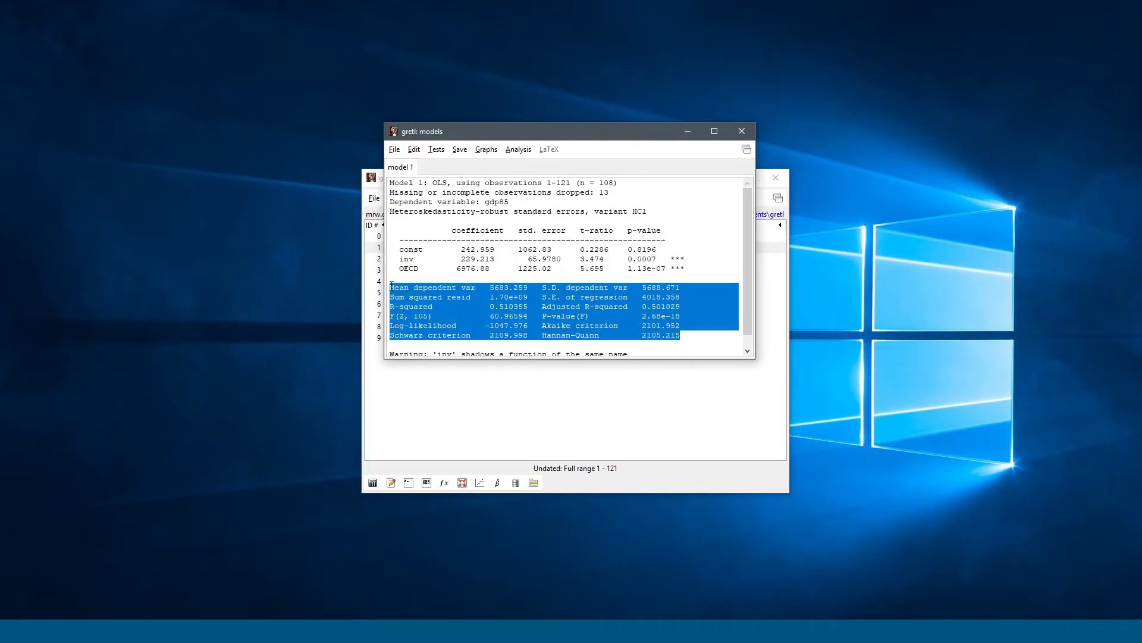
left_click(434, 322)
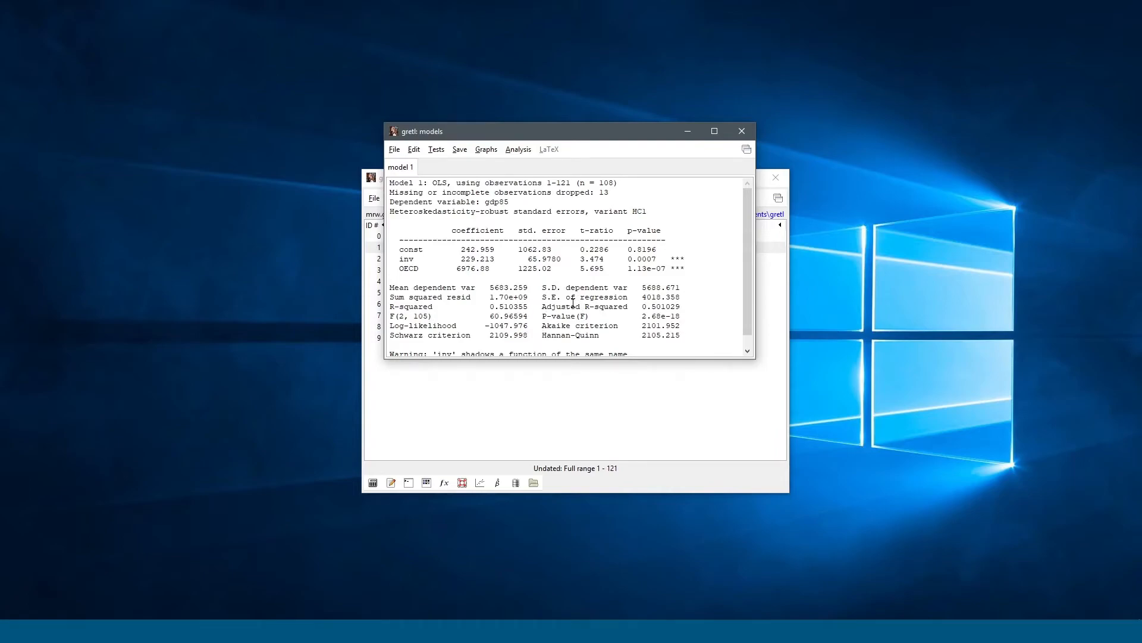
left_click_drag(542, 306, 695, 302)
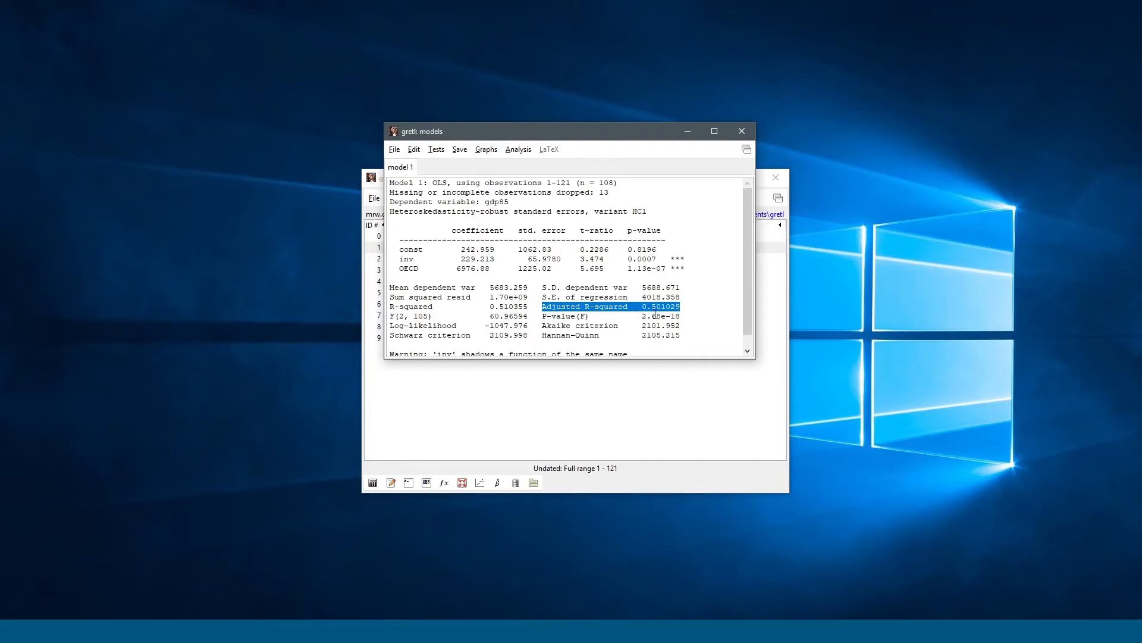
left_click_drag(545, 326, 680, 326)
left_click(681, 323)
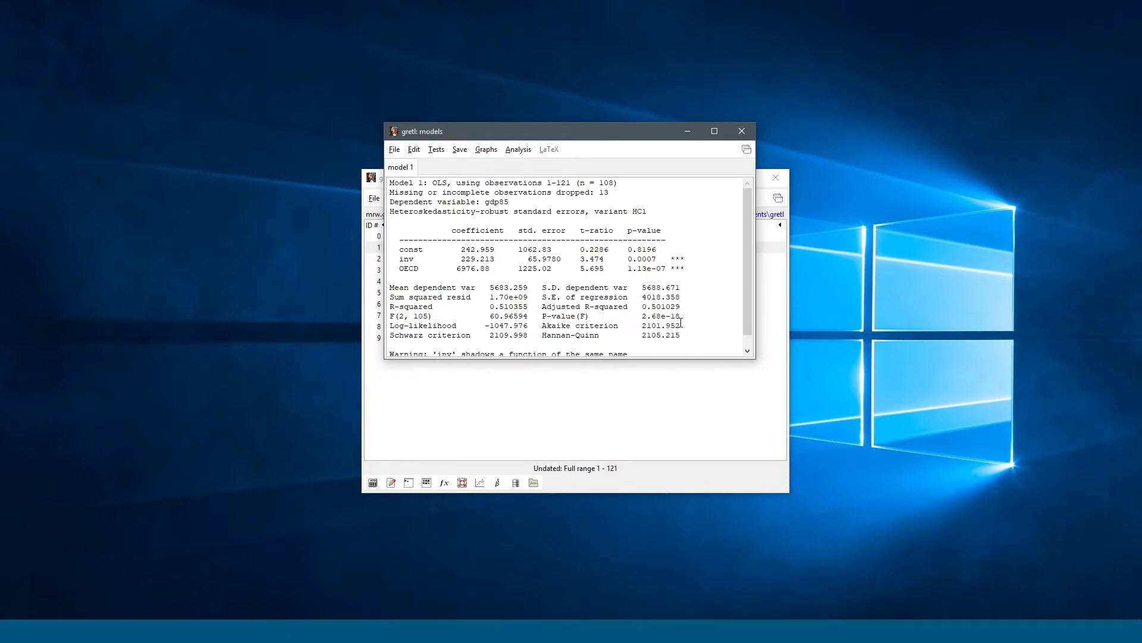
scroll(643, 310, "down", 1)
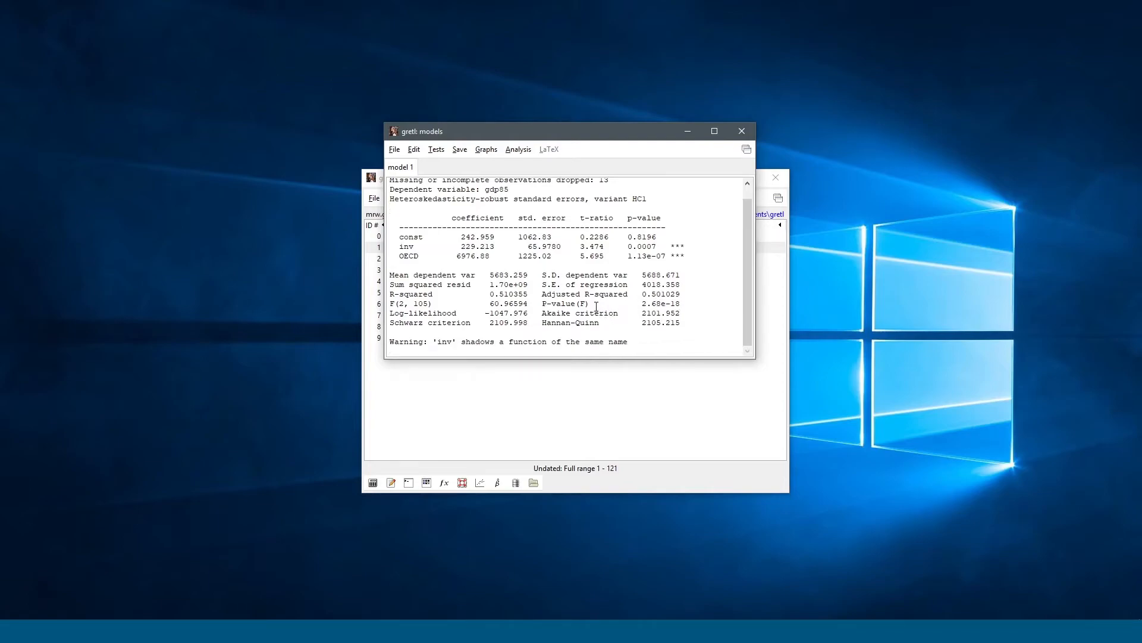
scroll(596, 306, "up", 1)
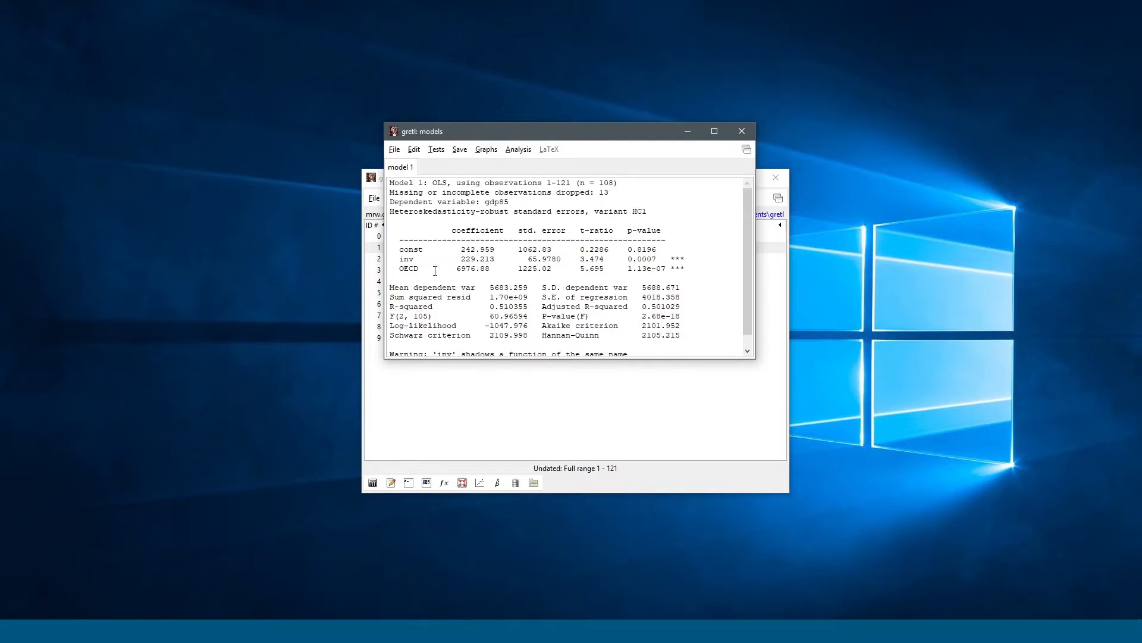
left_click_drag(627, 271, 666, 268)
left_click(666, 268)
left_click_drag(688, 269, 668, 269)
left_click(653, 273)
left_click(414, 150)
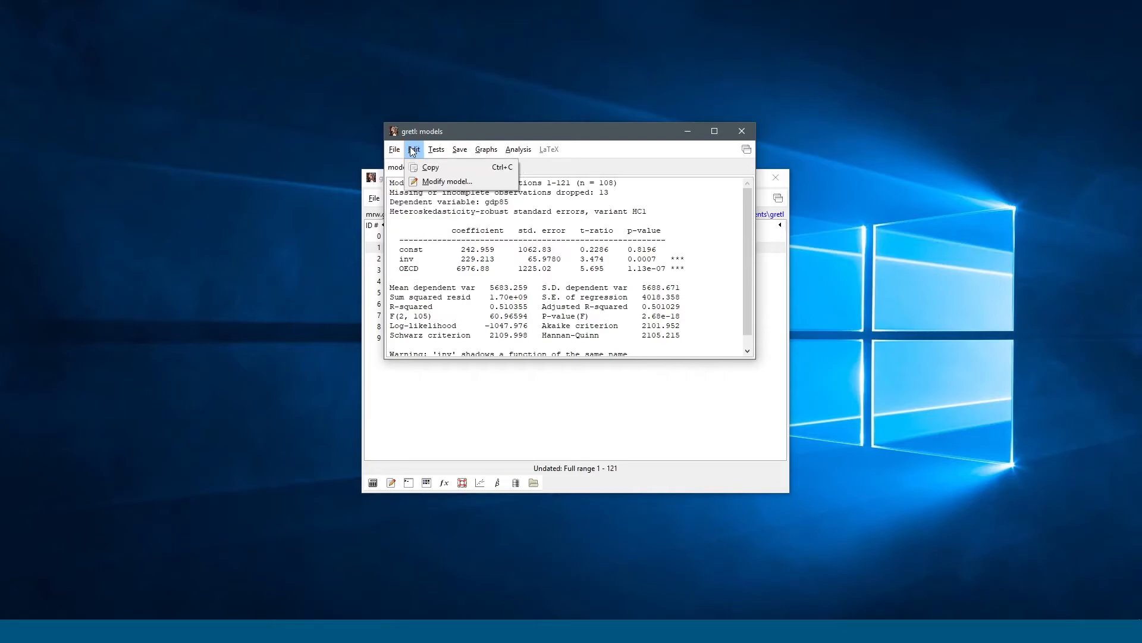
left_click(414, 150)
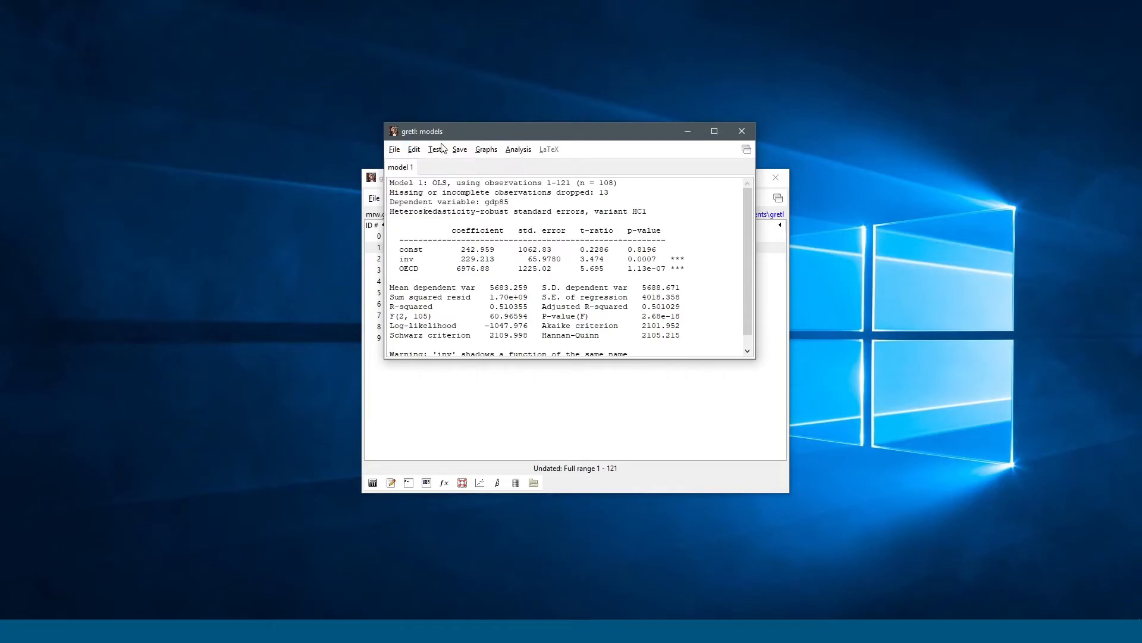
left_click(438, 152)
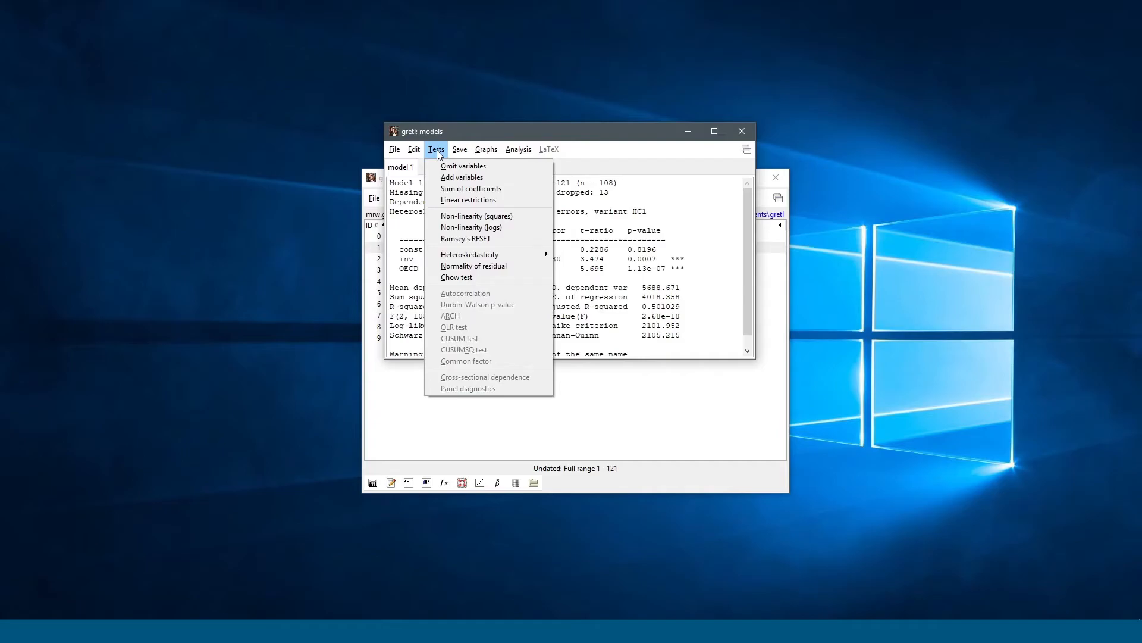
left_click(484, 239)
left_click(447, 245)
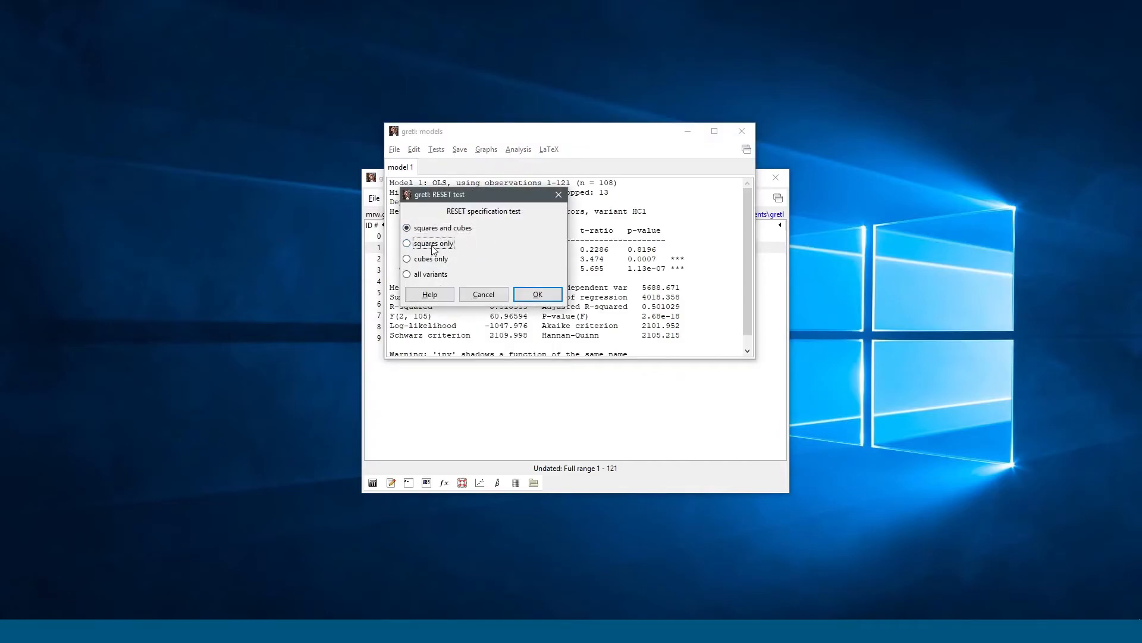
left_click(522, 296)
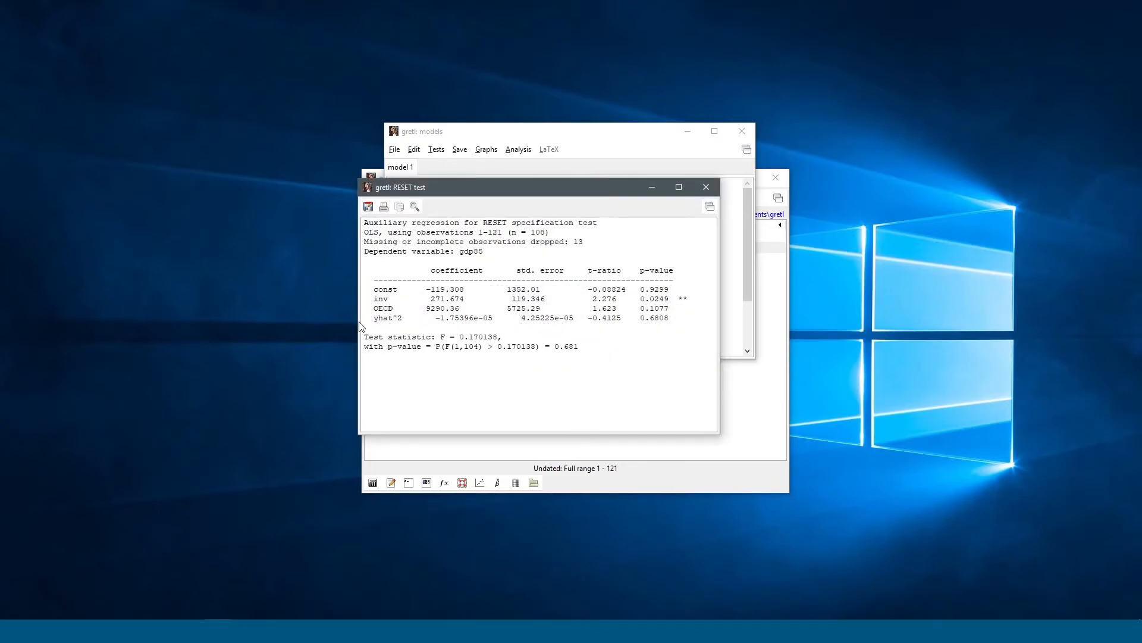
left_click_drag(673, 318, 389, 319)
left_click(379, 319)
left_click(714, 185)
left_click(436, 149)
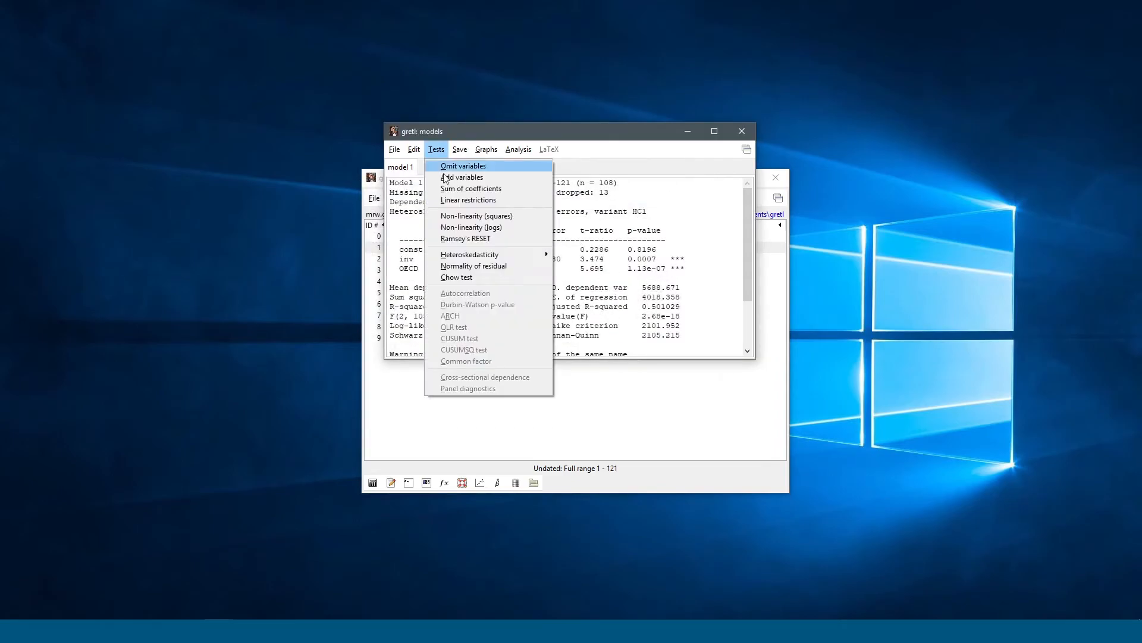
mouse_move(509, 254)
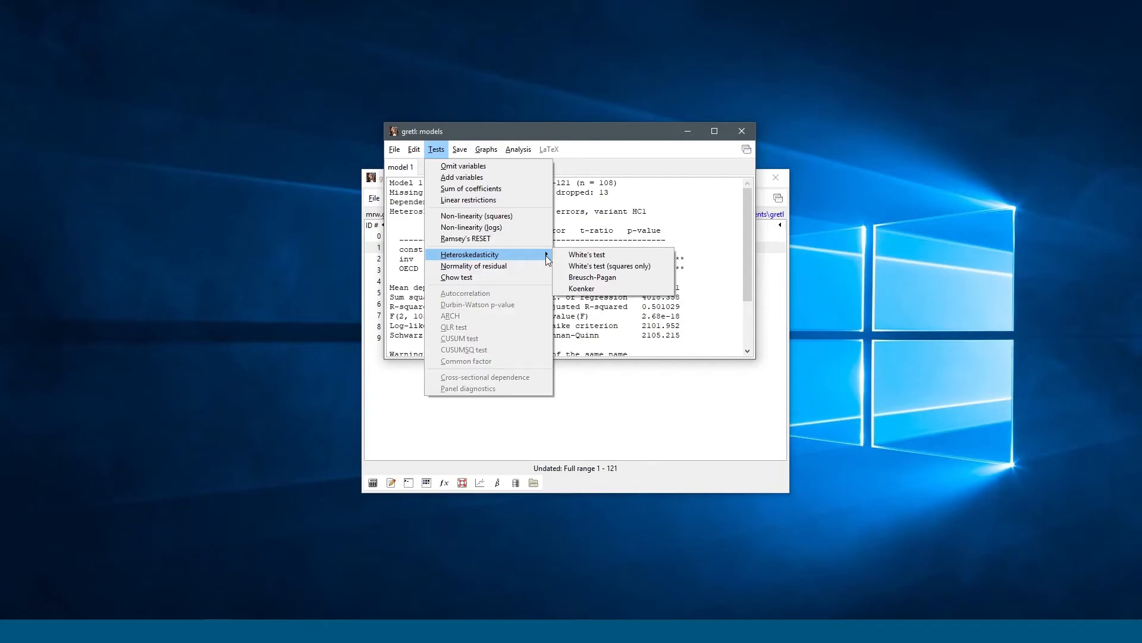
mouse_move(486, 150)
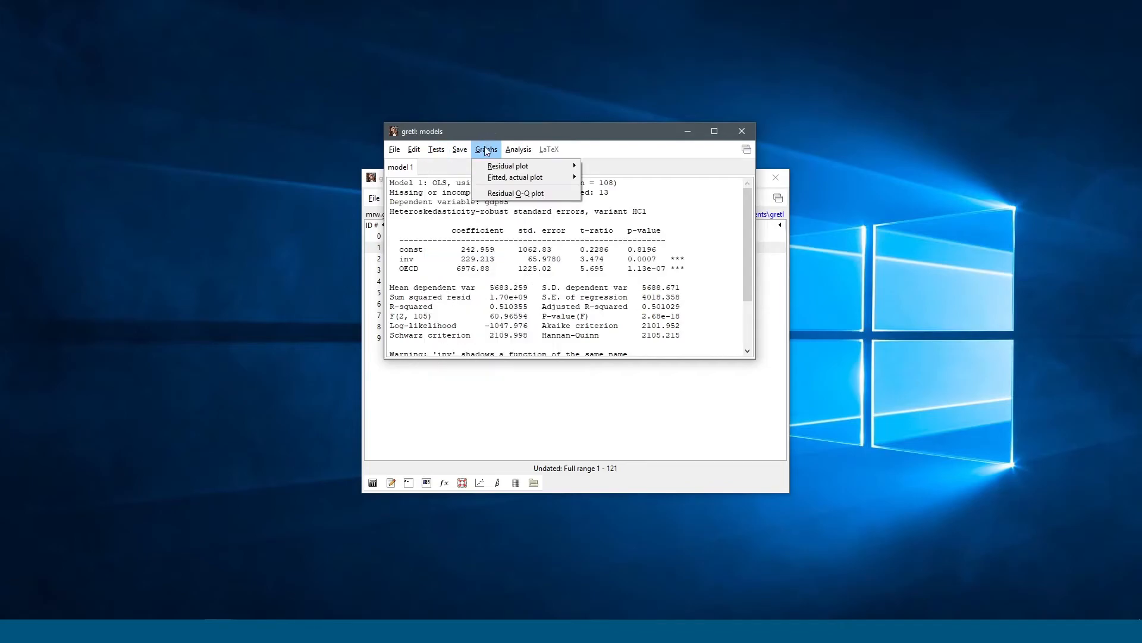
mouse_move(546, 166)
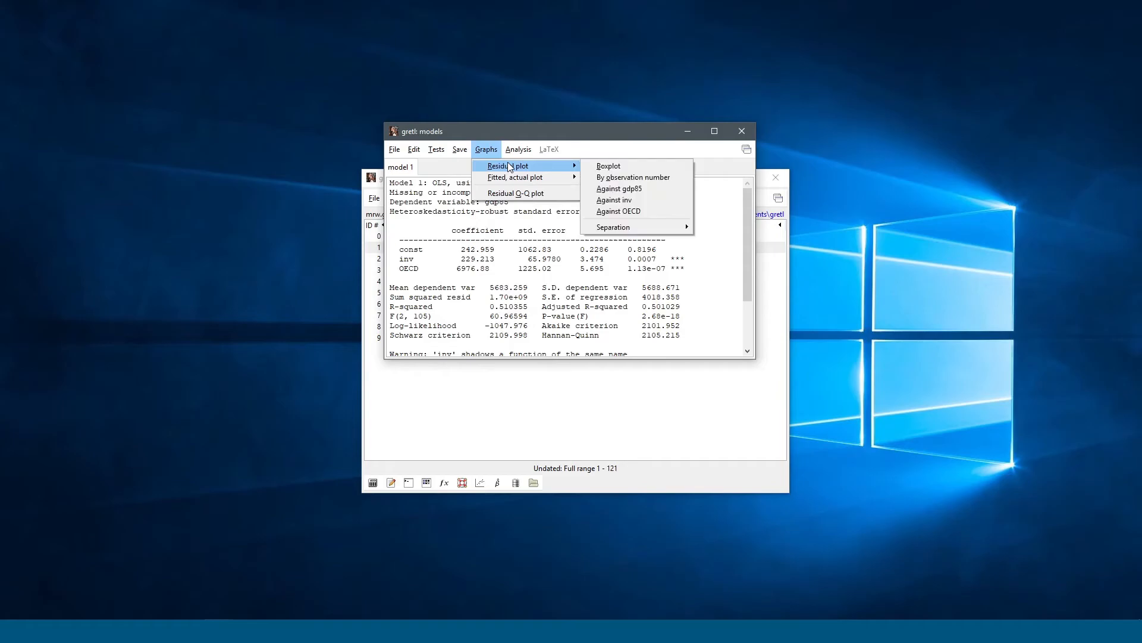
left_click(625, 179)
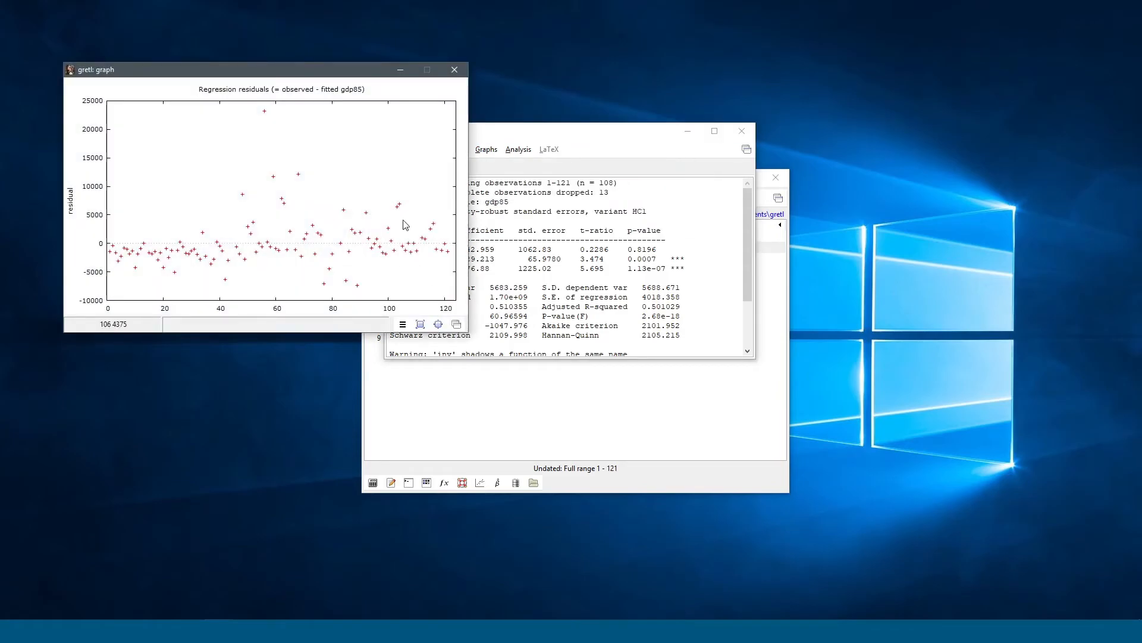
left_click(458, 72)
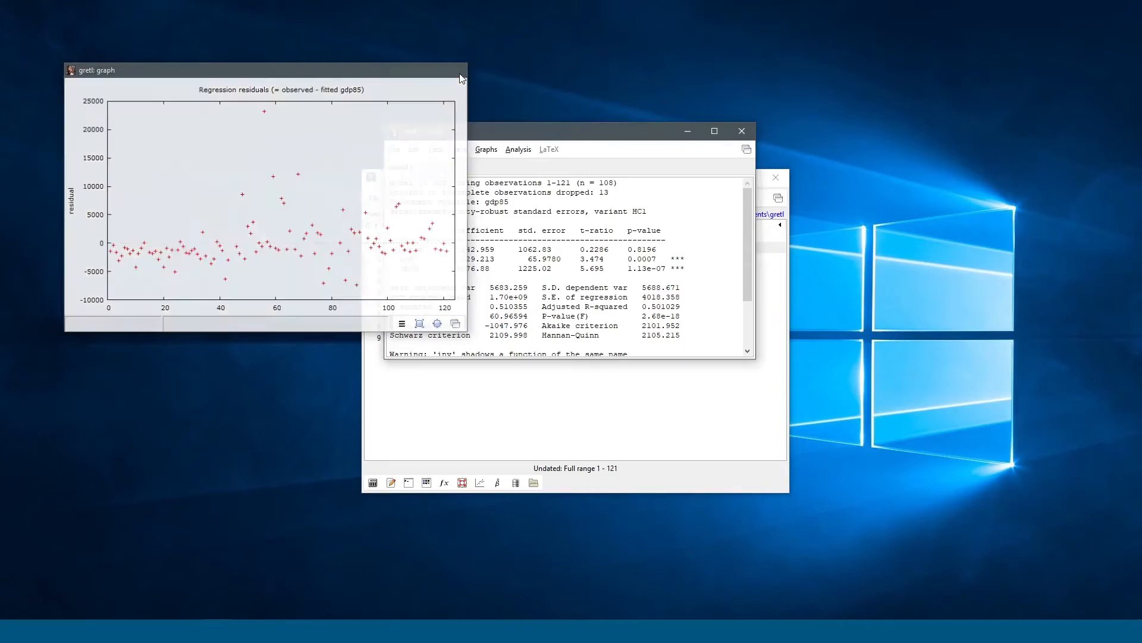
mouse_move(395, 217)
left_mouse_down()
mouse_move(474, 212)
mouse_move(405, 213)
left_mouse_up()
left_click(481, 210)
left_click(524, 209)
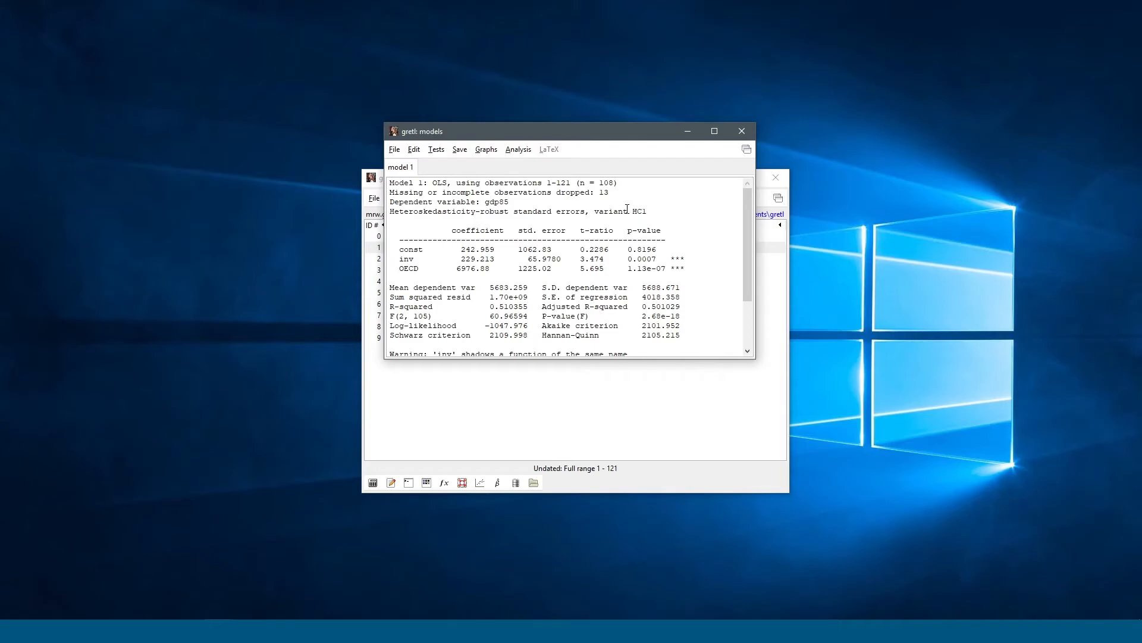
left_click(457, 154)
mouse_move(443, 153)
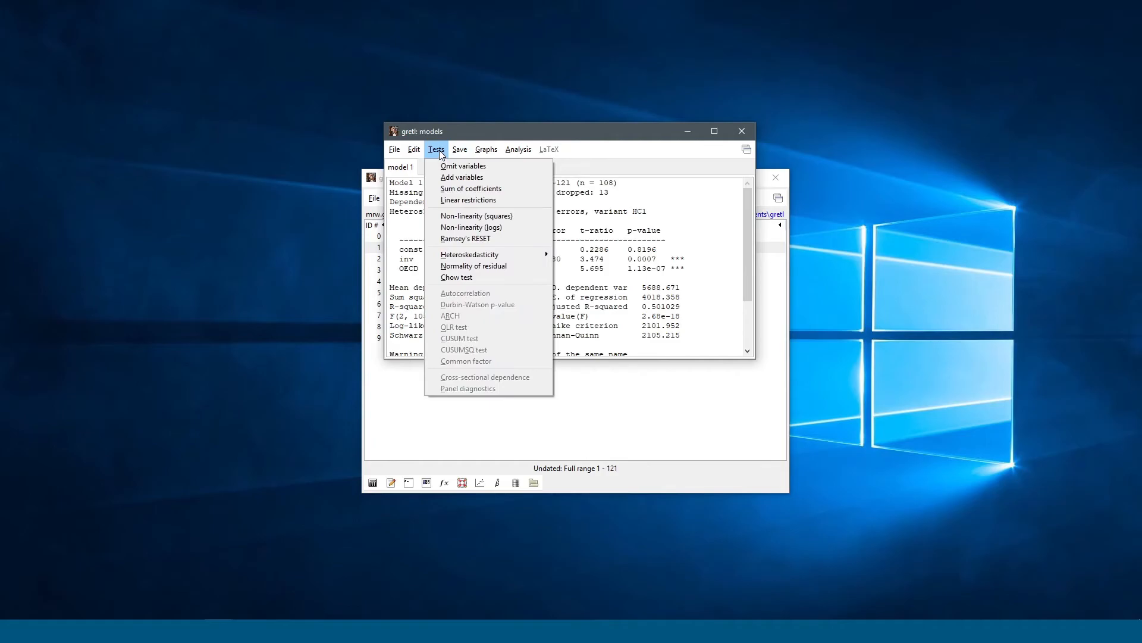
left_click(440, 153)
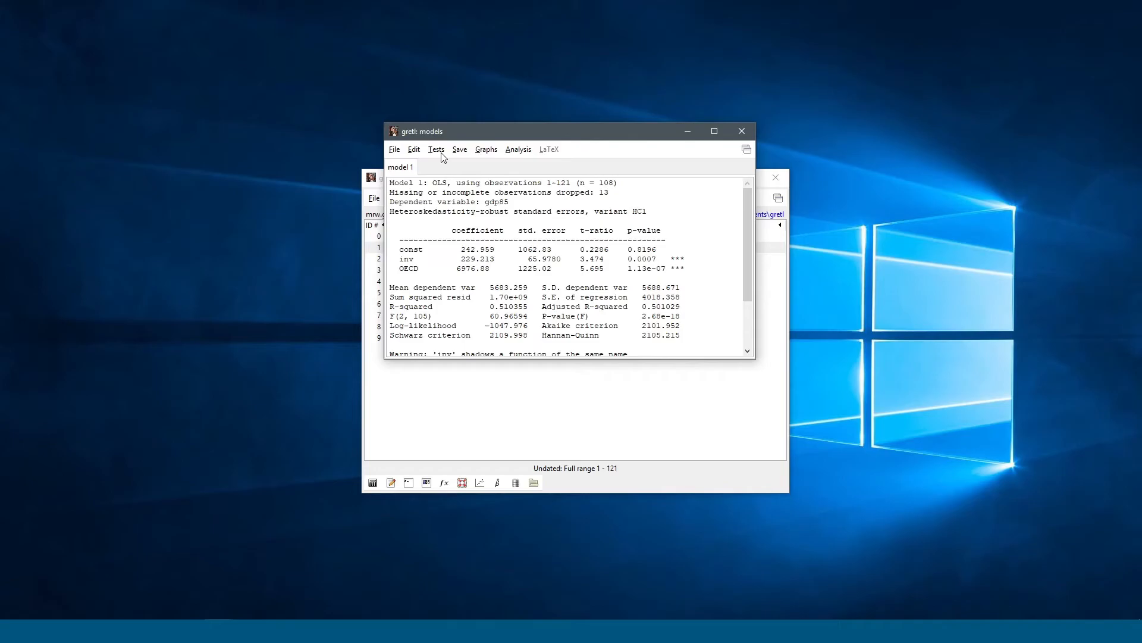
Step: Run White's heteroskedasticity test (TR^2 = 0.368383, p-value 0.984983) and close its results
left_click(438, 153)
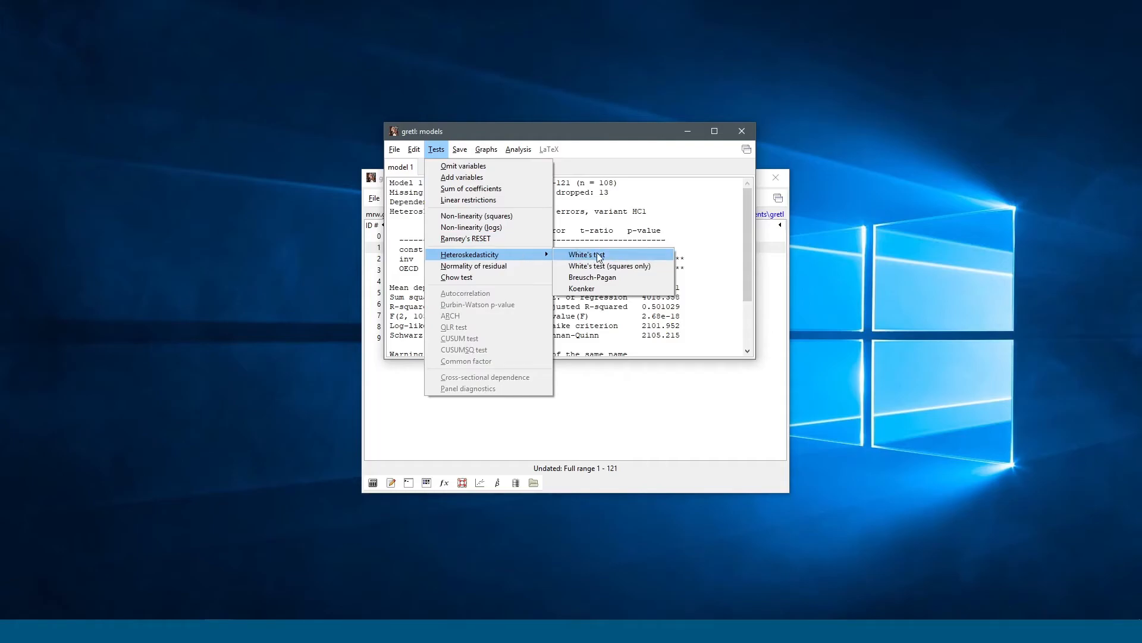
left_click(573, 254)
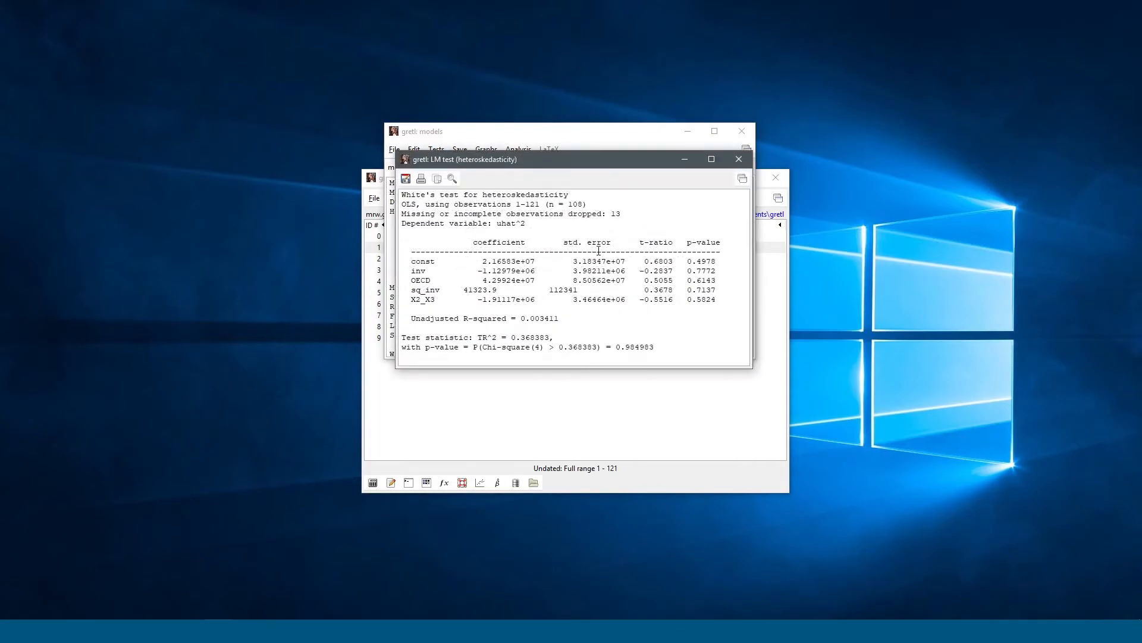
left_click(739, 160)
left_click(436, 149)
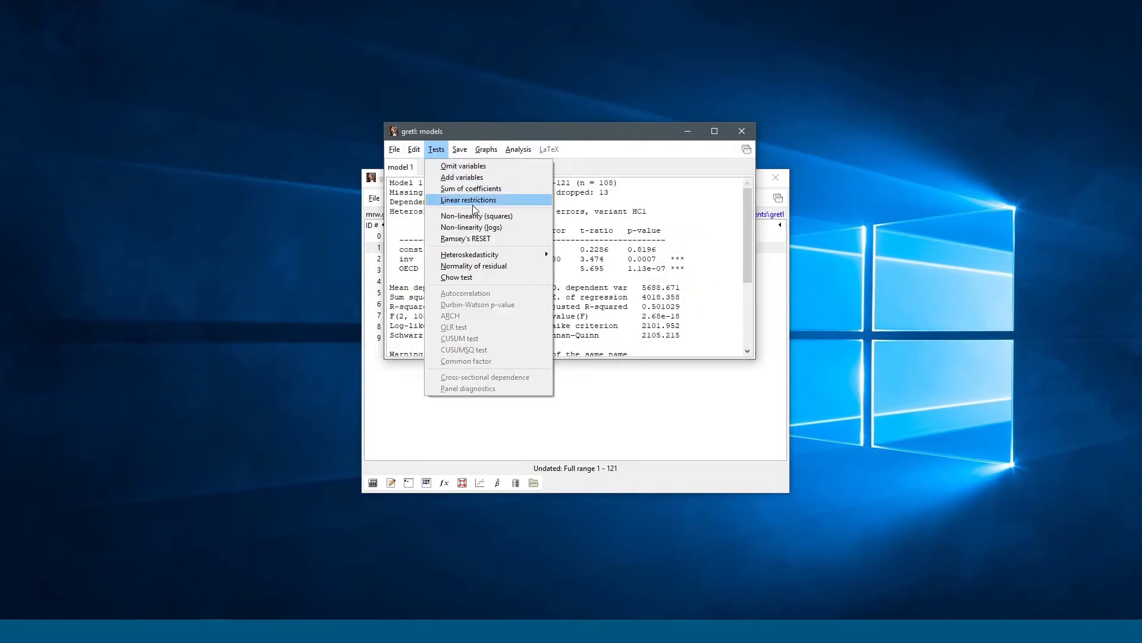
left_click(552, 278)
left_click(437, 149)
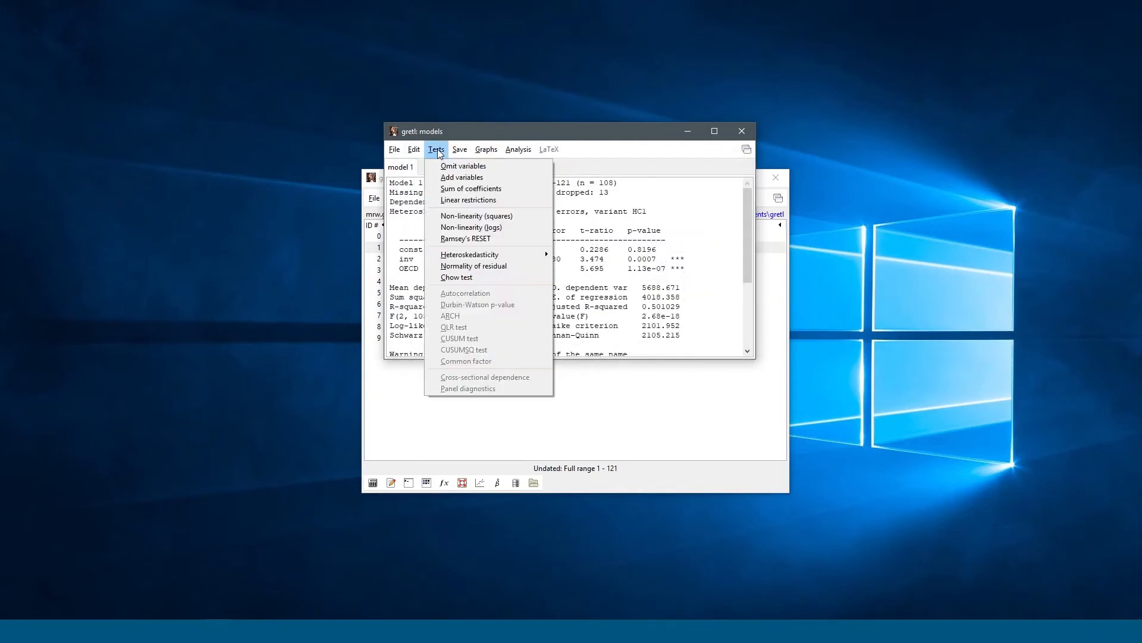
Step: Run the residual normality test (Chi-square(2) = 73.507), review the frequency table, and close both windows
left_click(512, 268)
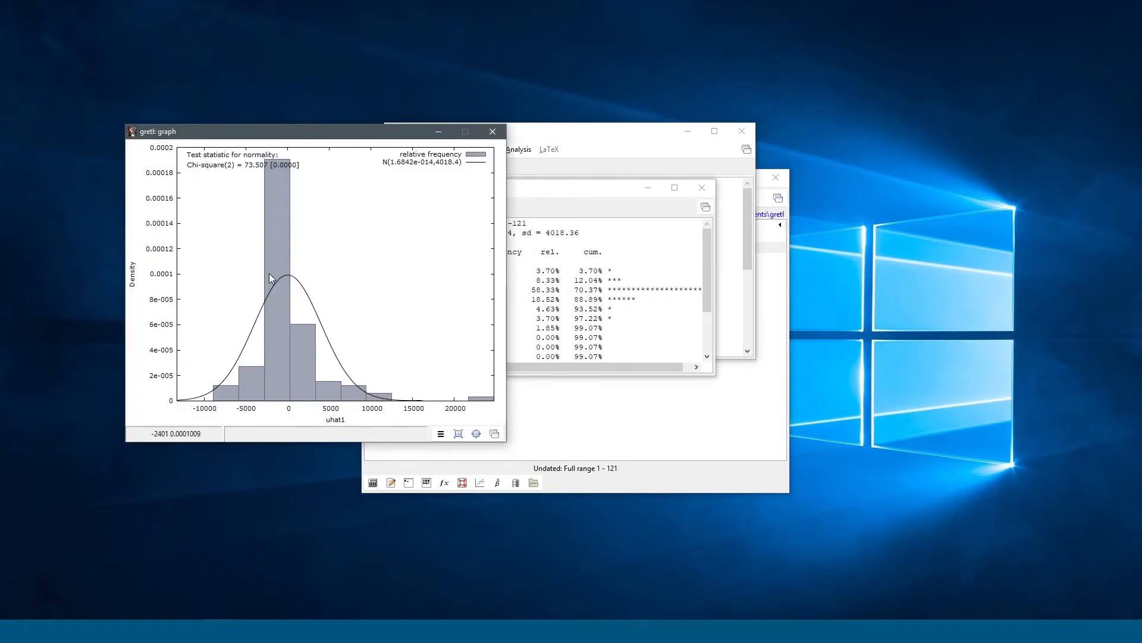
left_click(685, 193)
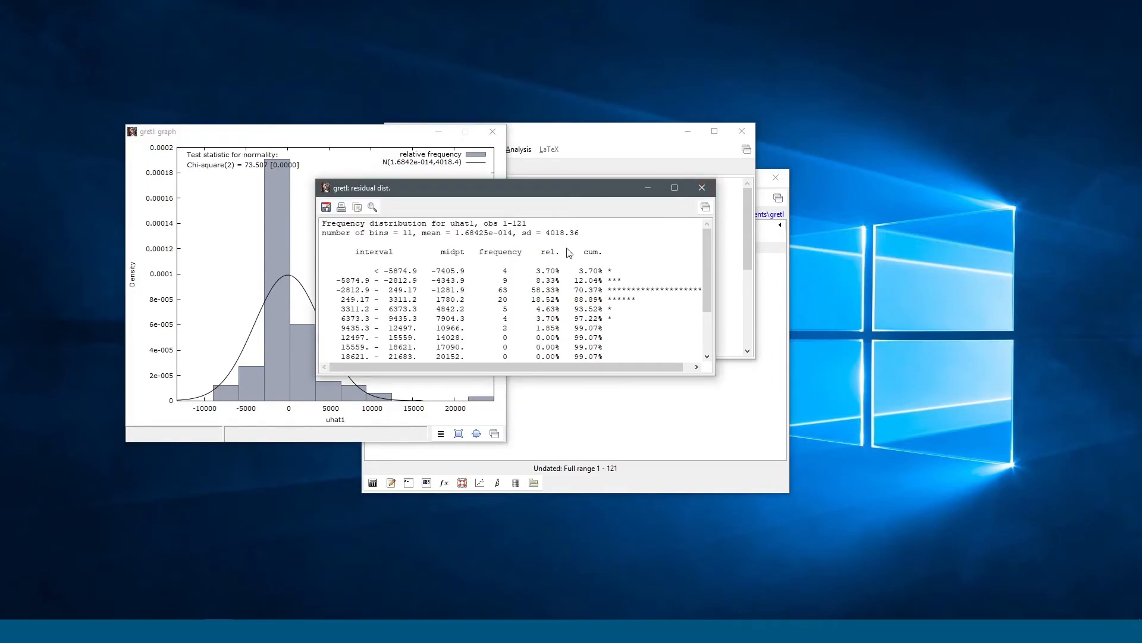
scroll(705, 275, "down", 5)
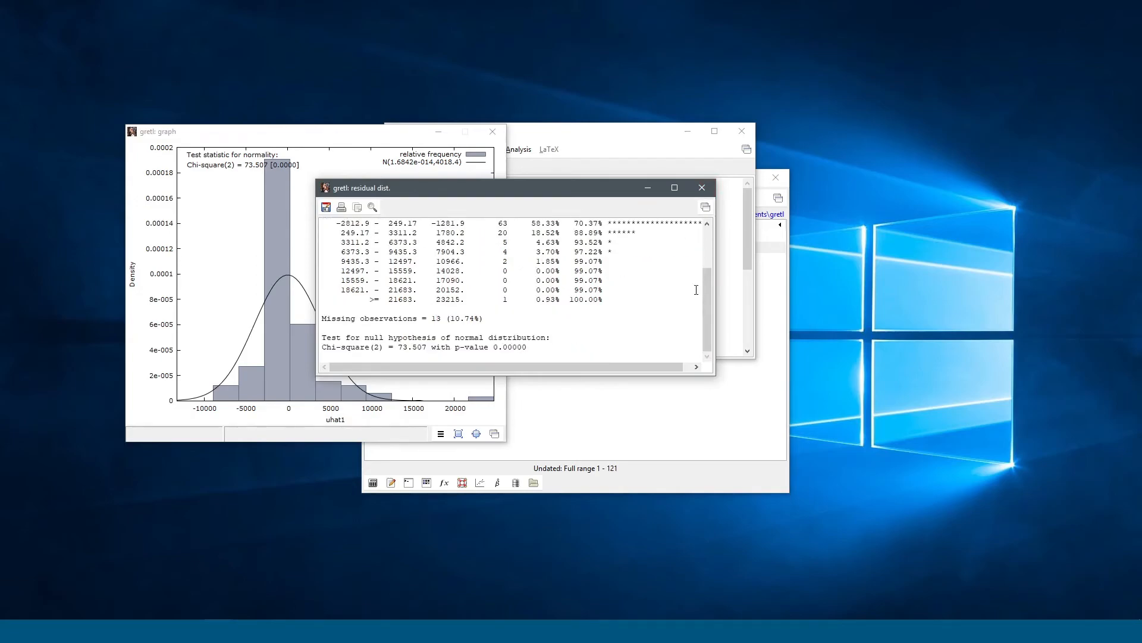
left_click(702, 187)
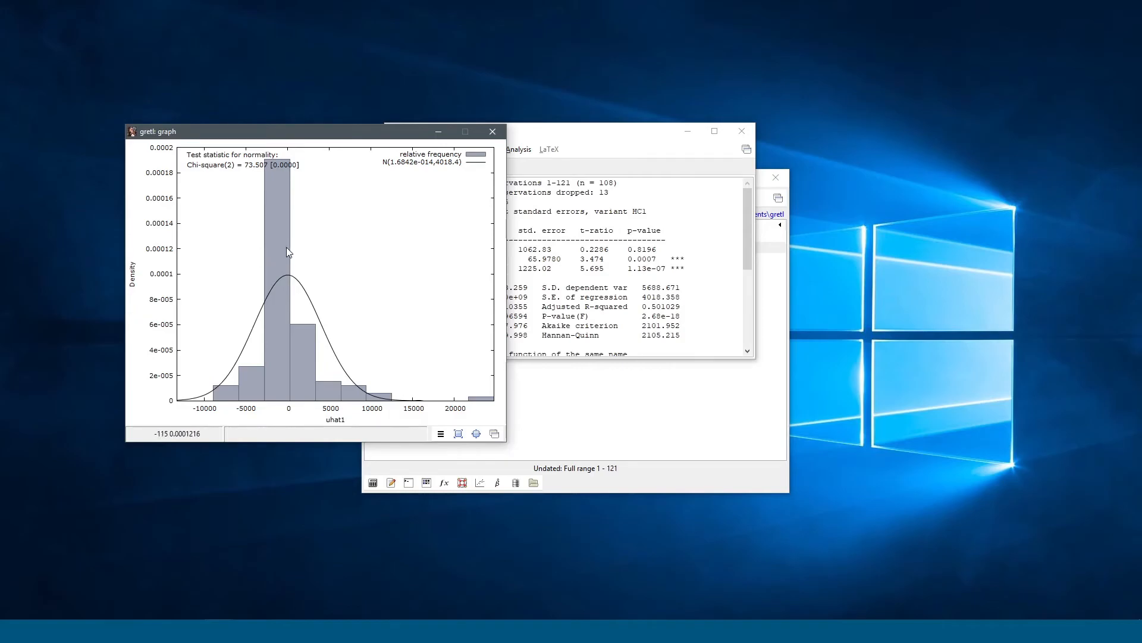
left_click(492, 132)
left_click(462, 149)
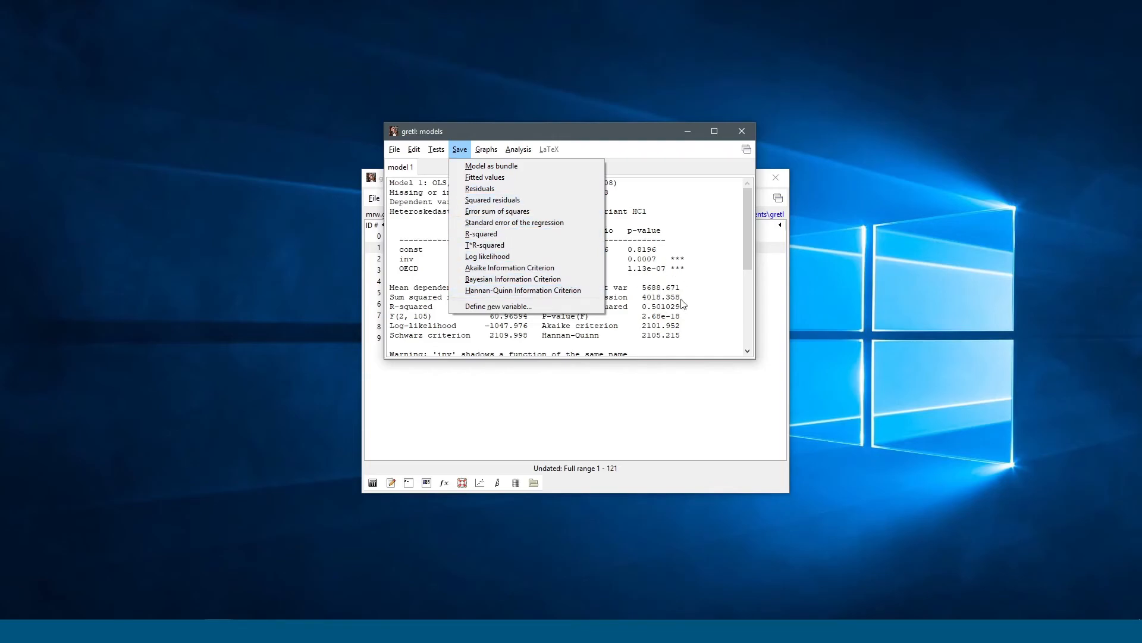
Step: View the actual-and-fitted gdp85 plot by observation number, then close it
mouse_move(474, 152)
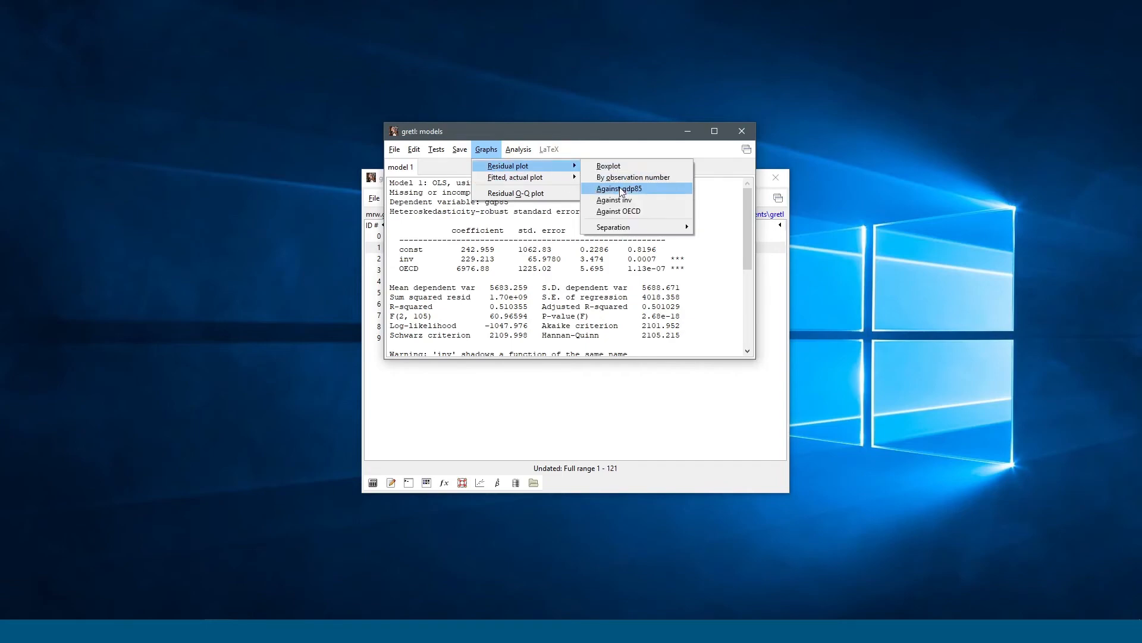
mouse_move(547, 177)
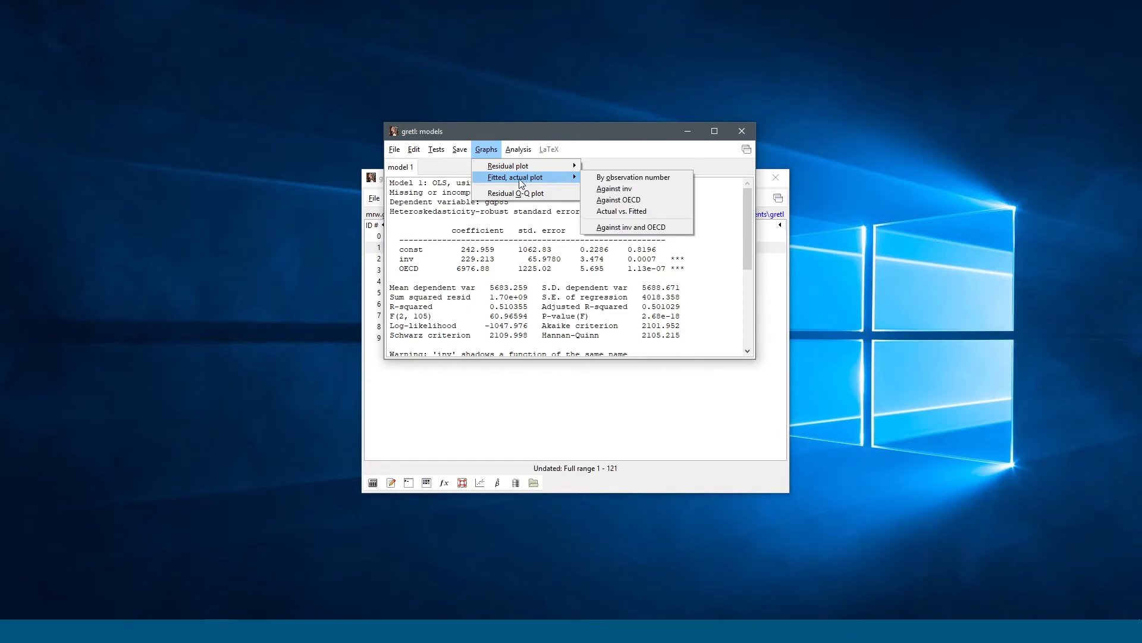
left_click(596, 178)
left_click(409, 23)
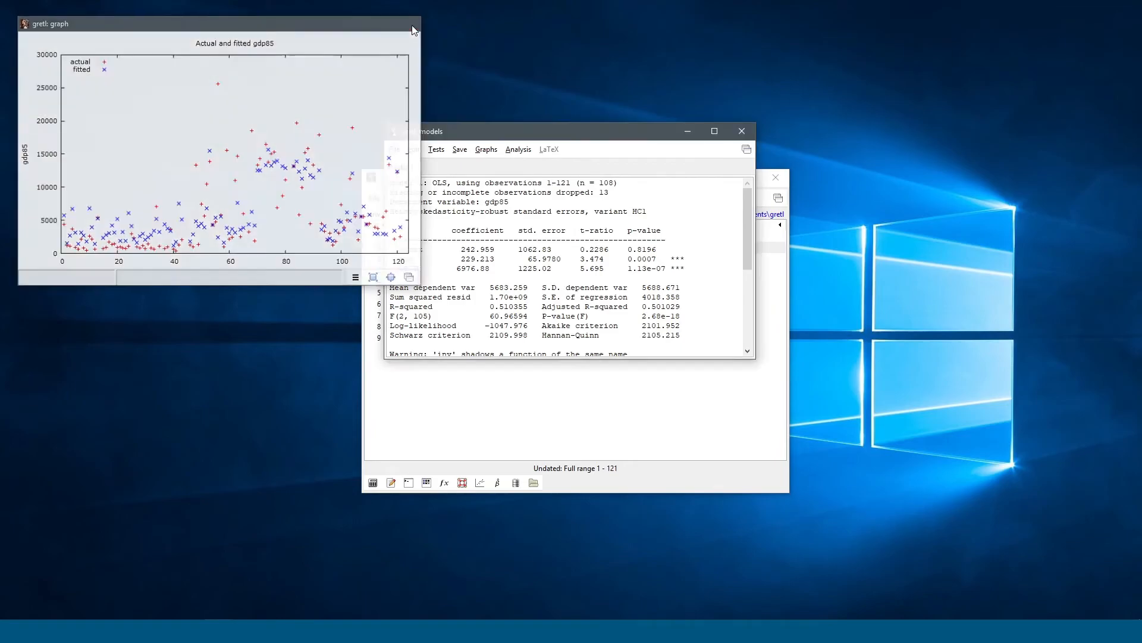
Step: Inspect the Q-Q plot of Model 1's residuals uhat1, then close it
left_click(487, 153)
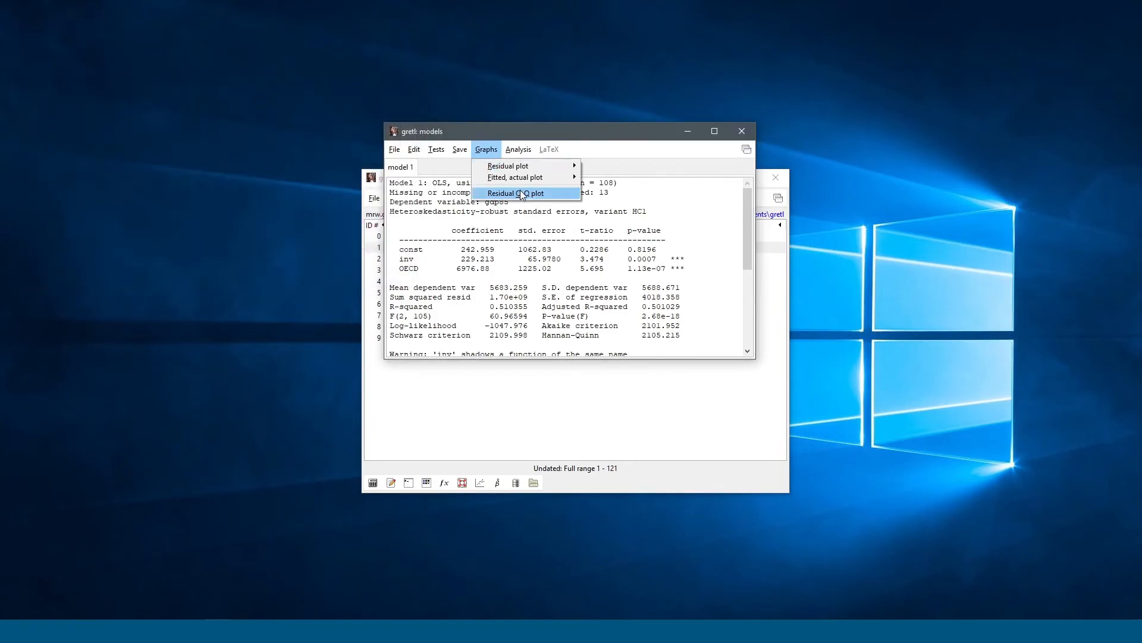
left_click(511, 193)
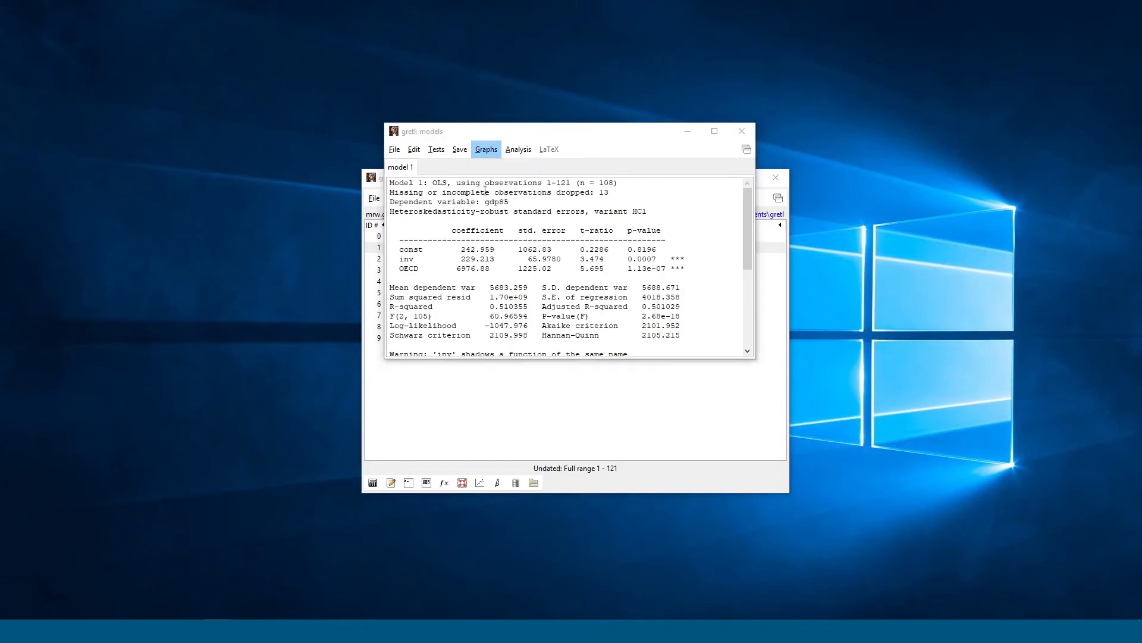
left_click_drag(225, 53, 399, 97)
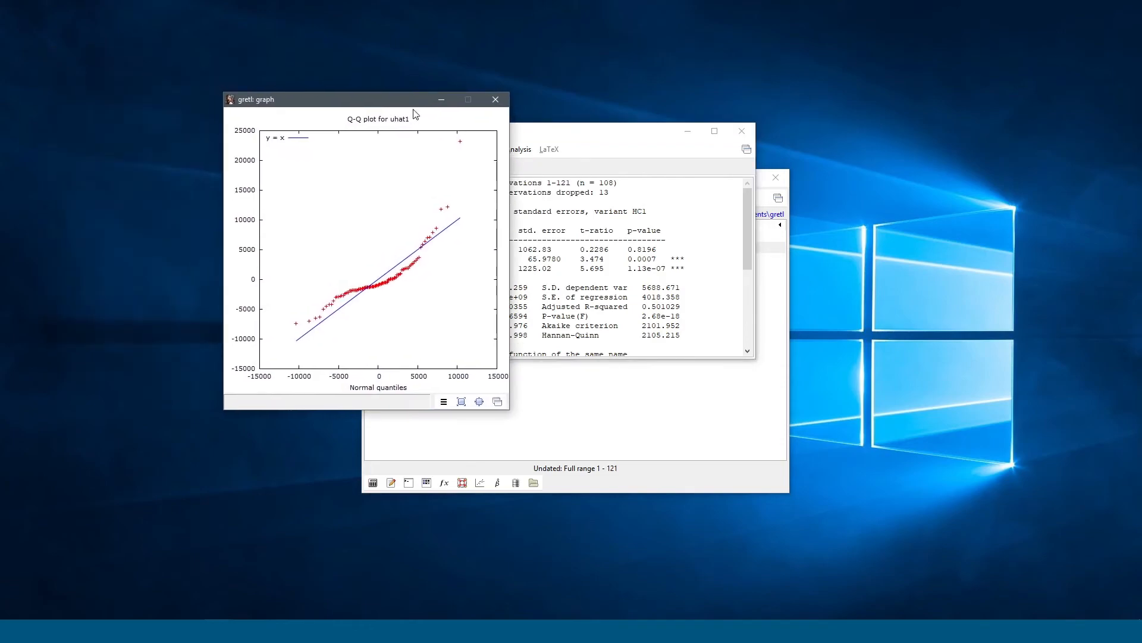
left_click(496, 99)
left_click(508, 151)
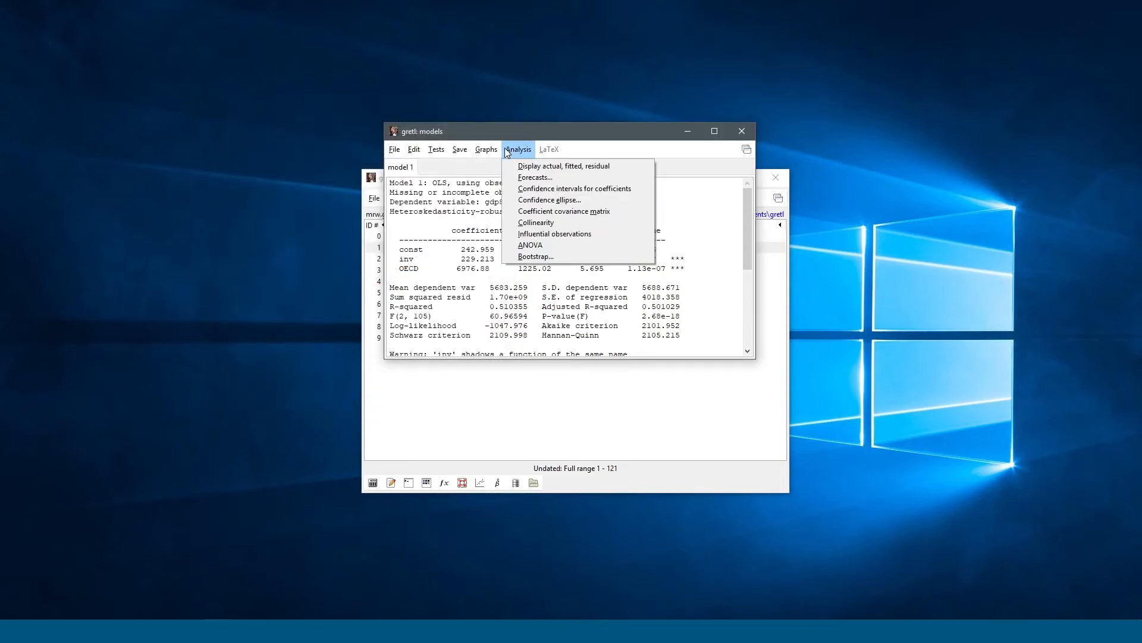
mouse_move(520, 149)
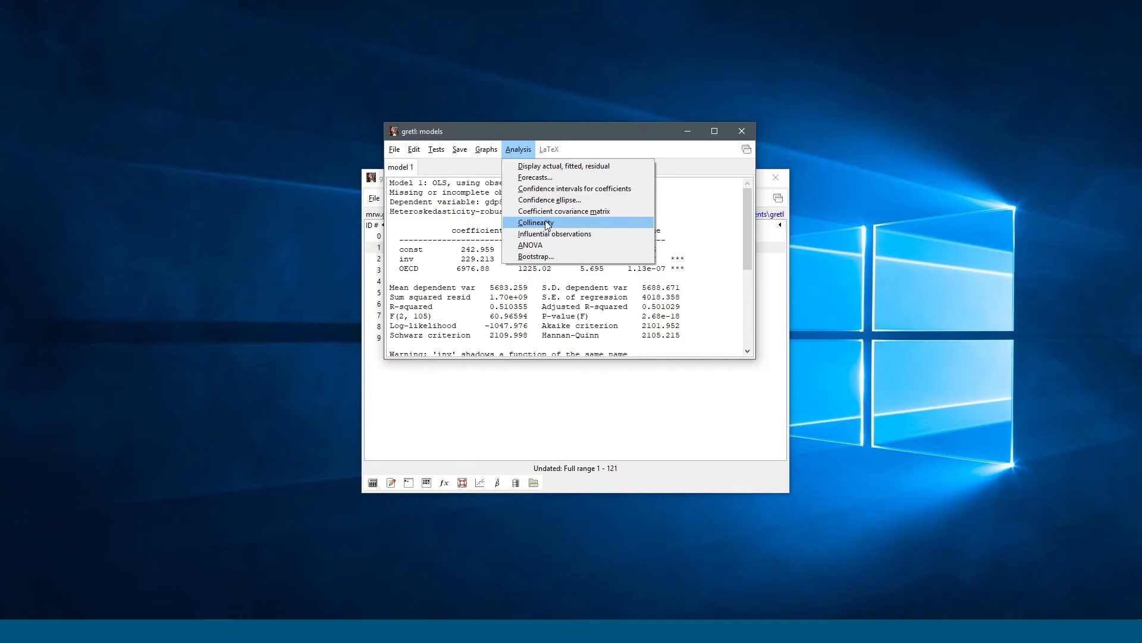
Step: Show the leverage and influence table for Model 1 and scroll through each country's values
left_click(605, 237)
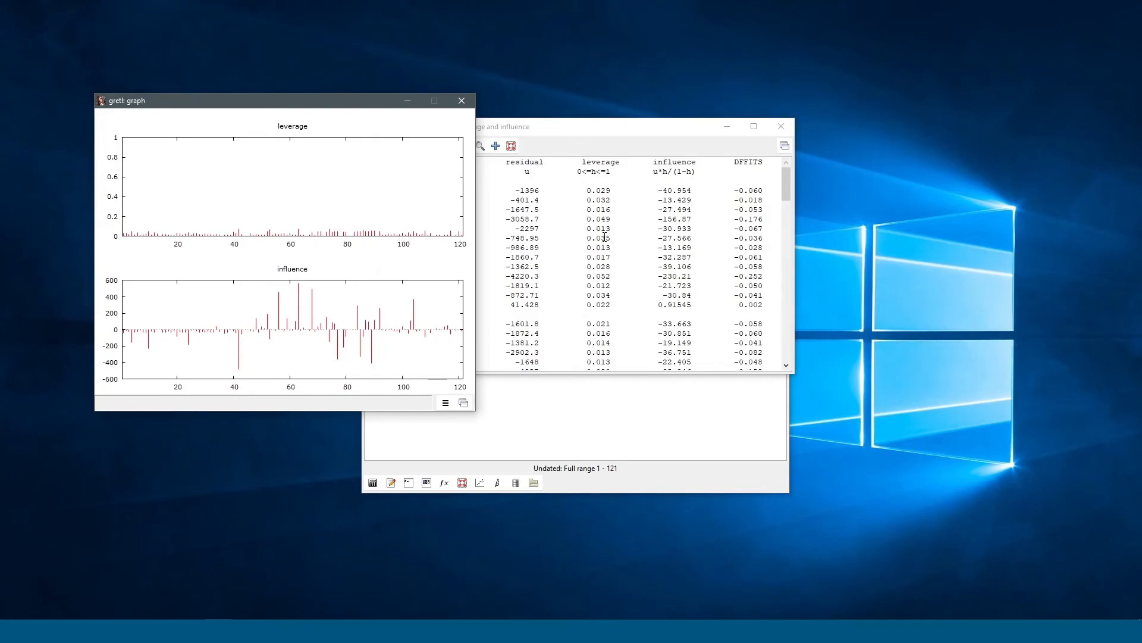
left_click(575, 234)
scroll(600, 245, "down", 10)
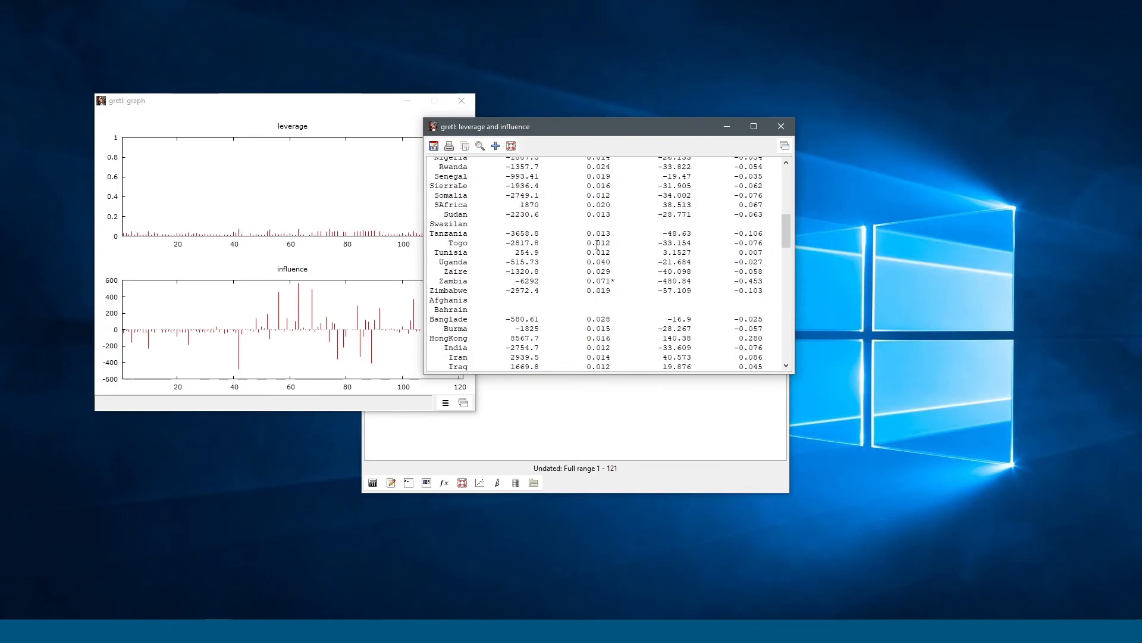
scroll(596, 244, "up", 10)
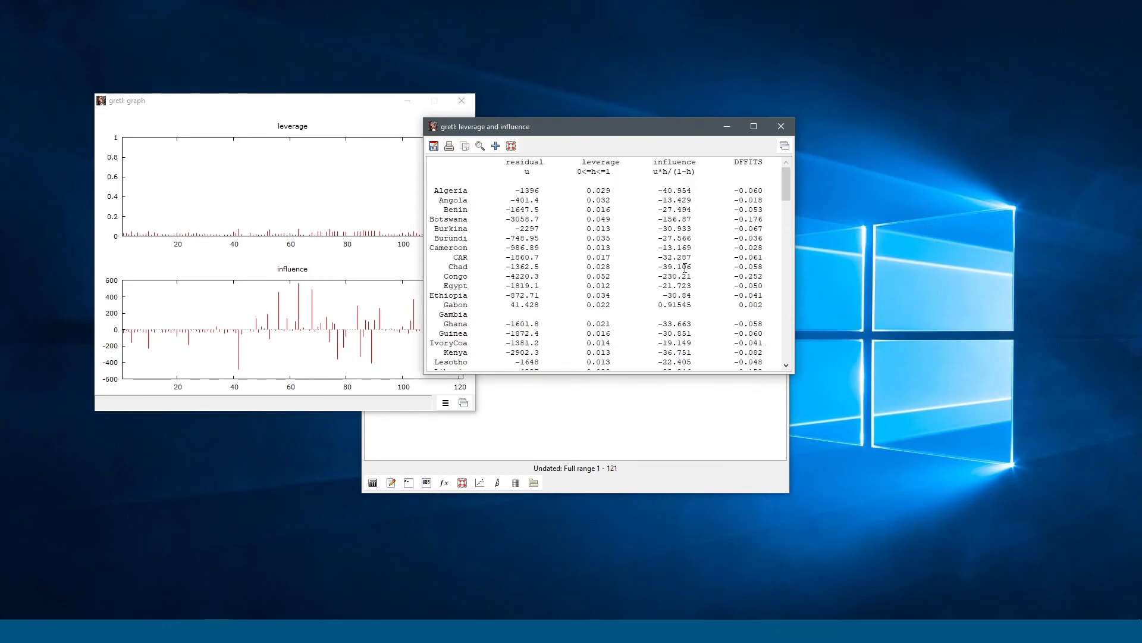
scroll(654, 265, "down", 3)
scroll(616, 266, "up", 3)
scroll(584, 326, "down", 10)
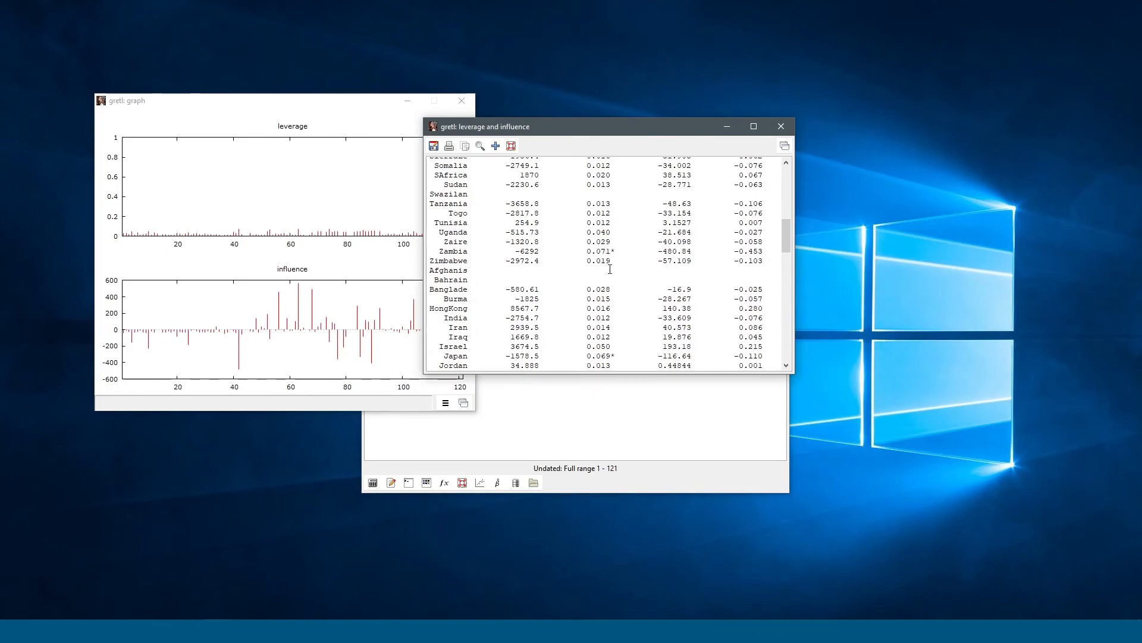
scroll(610, 269, "down", 2)
scroll(590, 312, "up", 12)
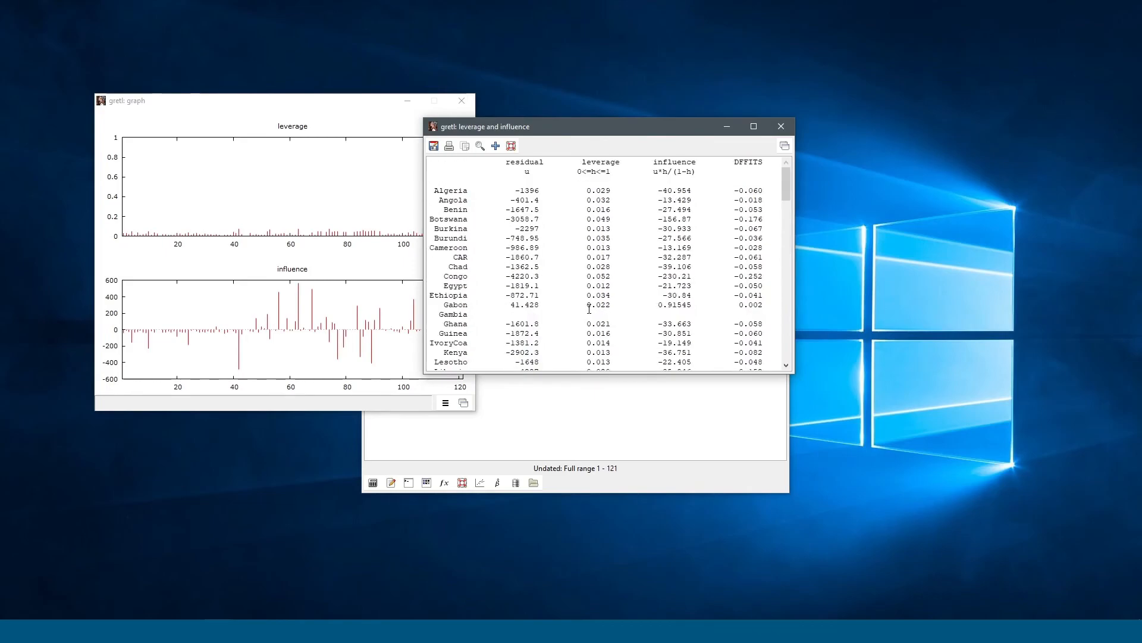
scroll(586, 307, "down", 12)
scroll(585, 304, "up", 12)
scroll(748, 313, "down", 15)
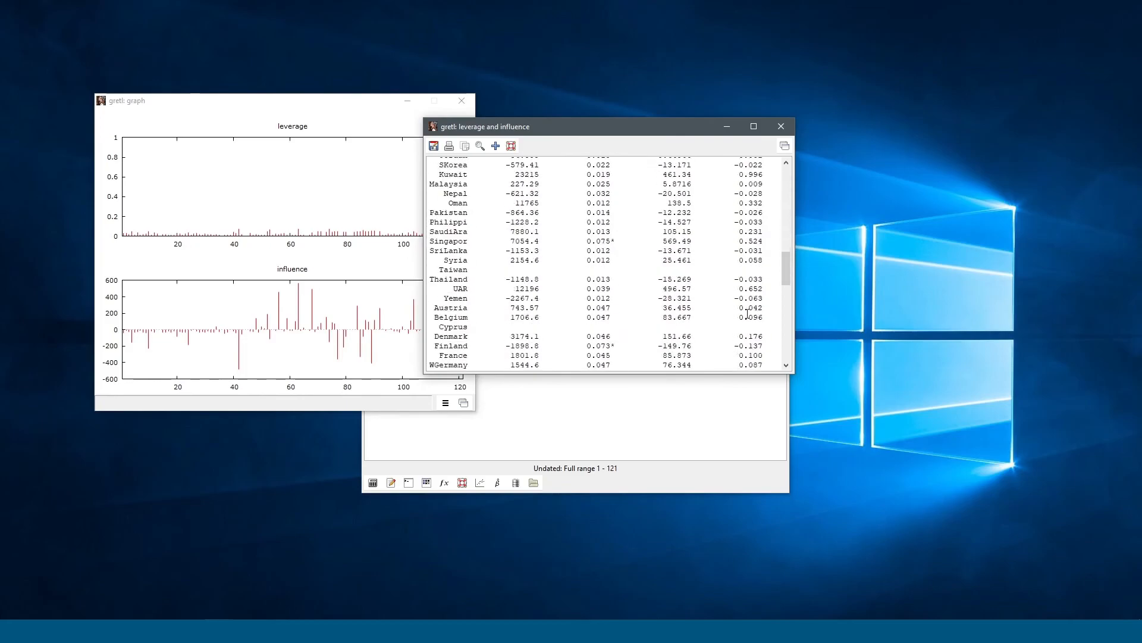
Step: Close the leverage and influence table and its plots window
mouse_move(783, 263)
left_mouse_down()
mouse_move(783, 340)
mouse_move(780, 166)
mouse_move(769, 248)
left_mouse_up()
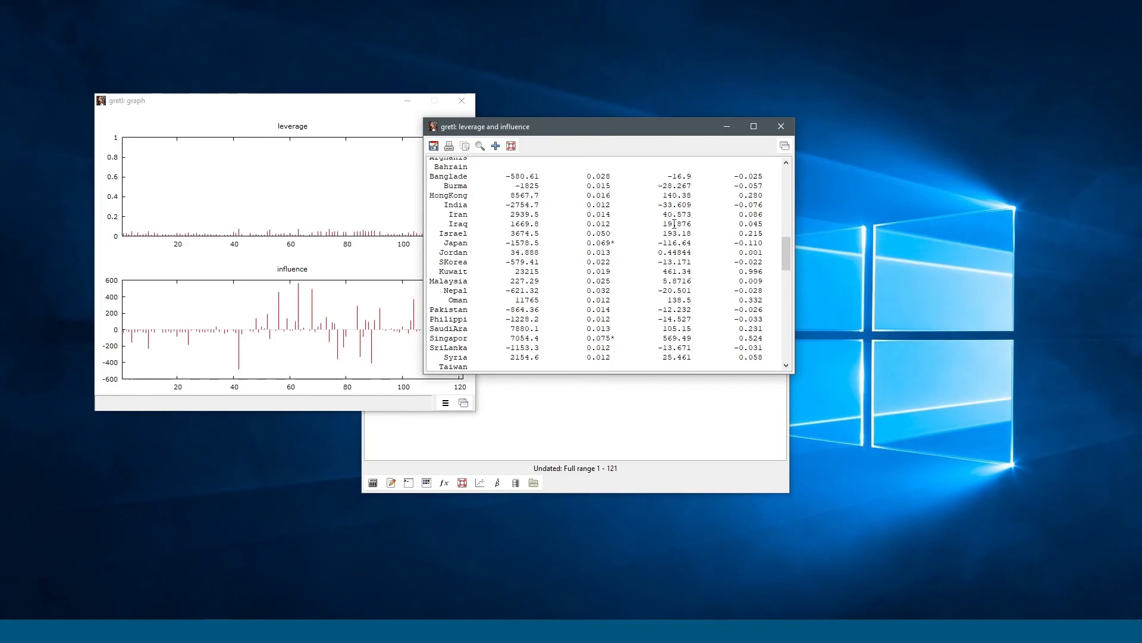
left_click(780, 126)
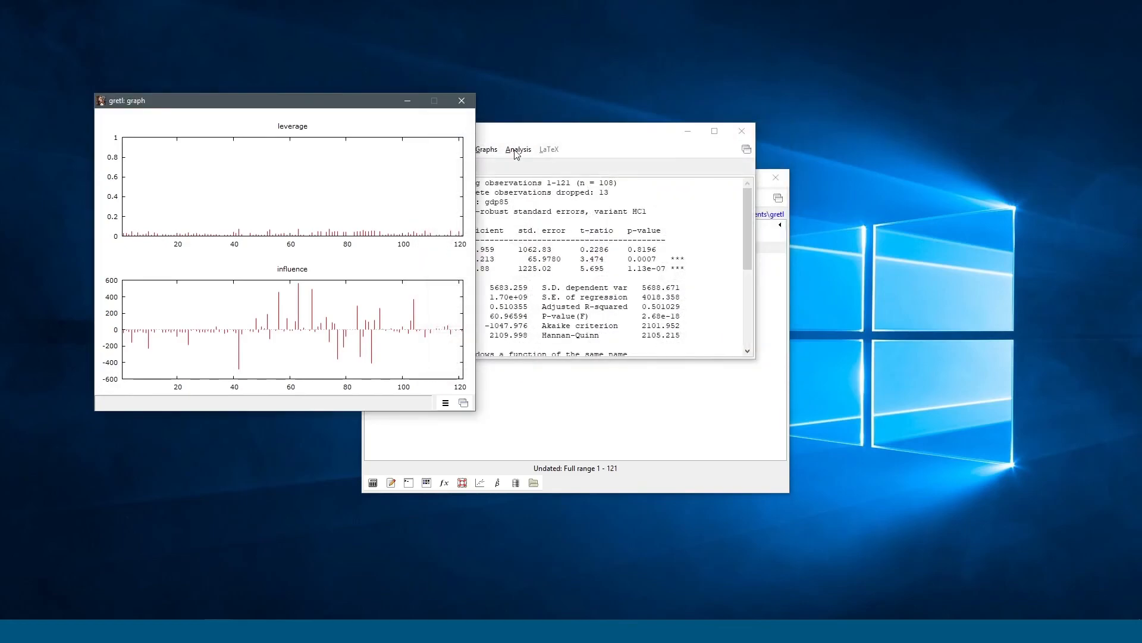
left_click(462, 100)
Step: Enlarge the Model 1 window to reveal the RESET test: F(1, 104) = 0.170138, p-value 0.680838
left_click(489, 153)
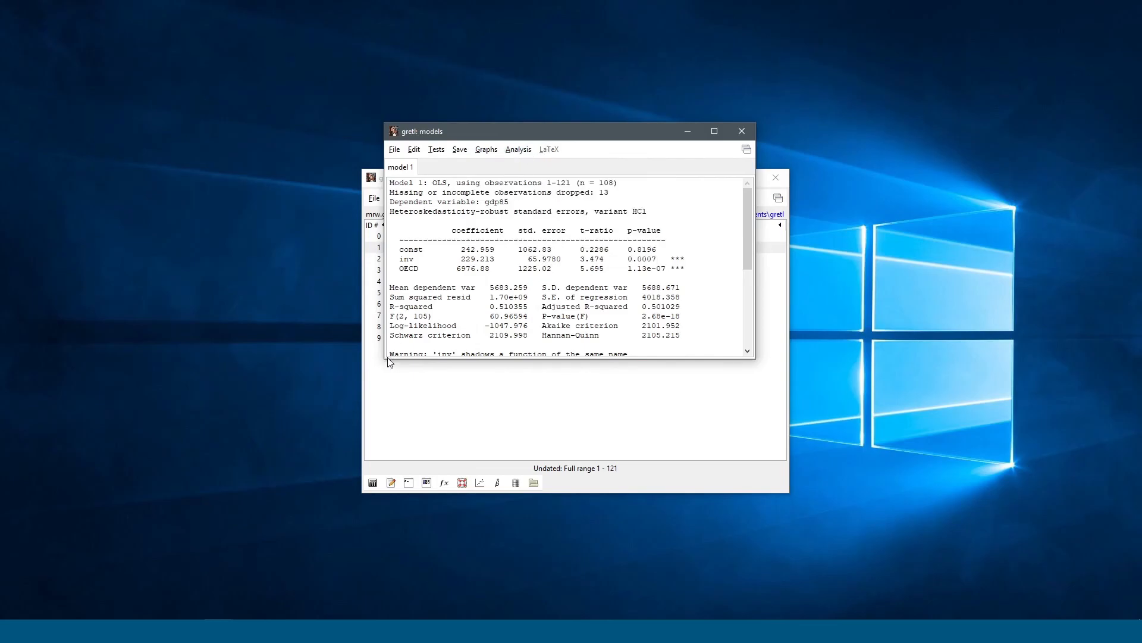
left_click_drag(385, 358, 320, 421)
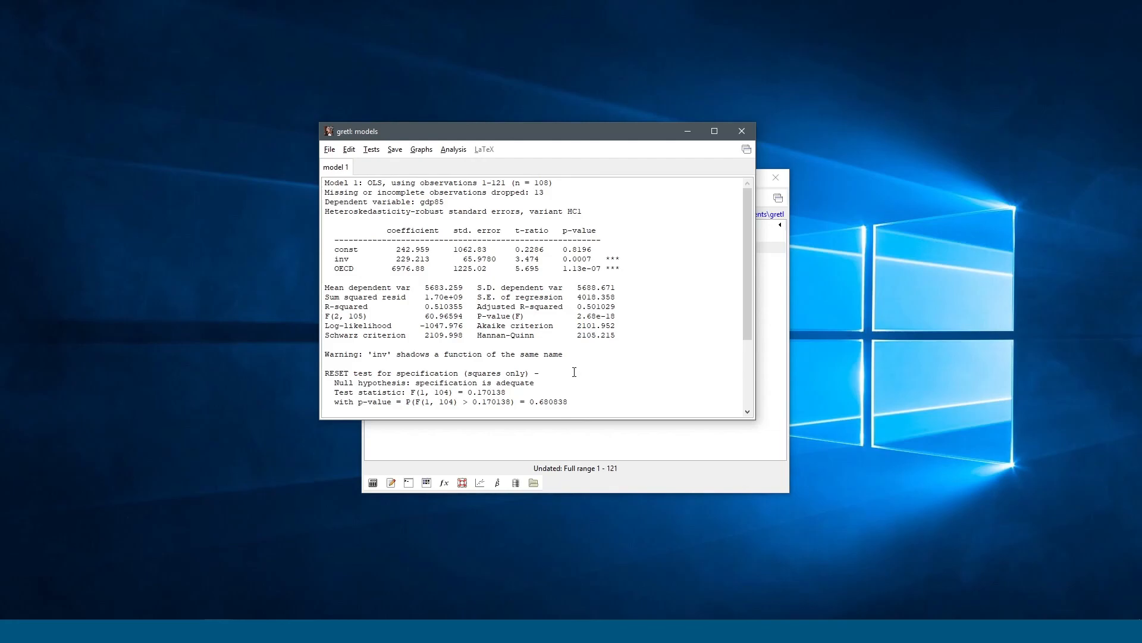
scroll(575, 372, "down", 2)
scroll(573, 369, "up", 2)
Step: Close the Model 1 output window and move the main gretl window slightly up and right
left_click(742, 131)
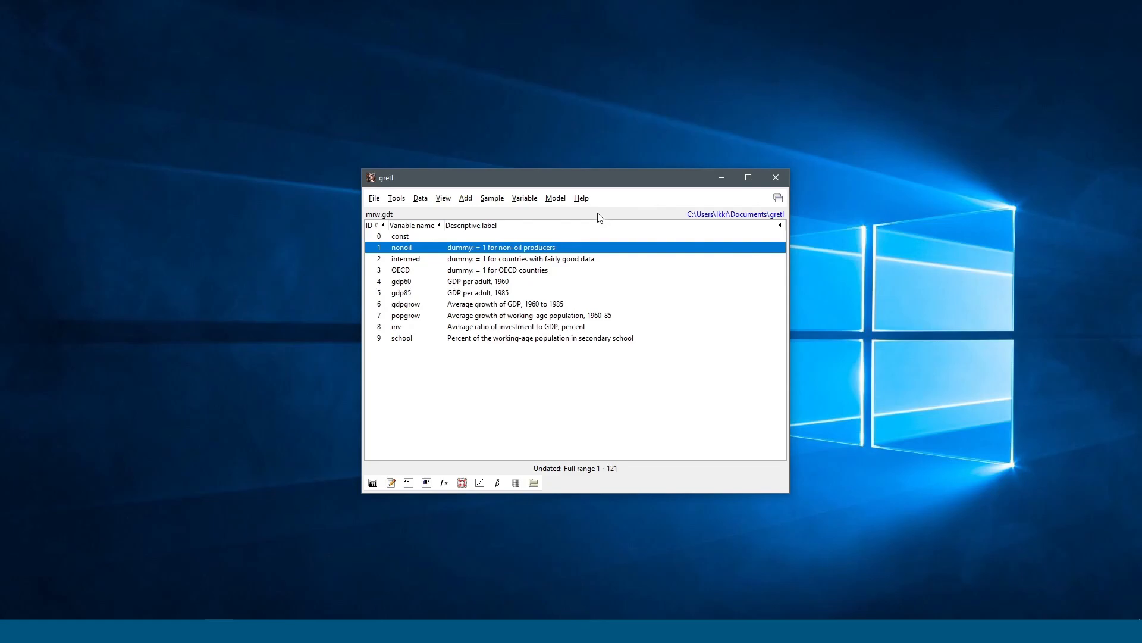
left_click_drag(601, 185, 618, 155)
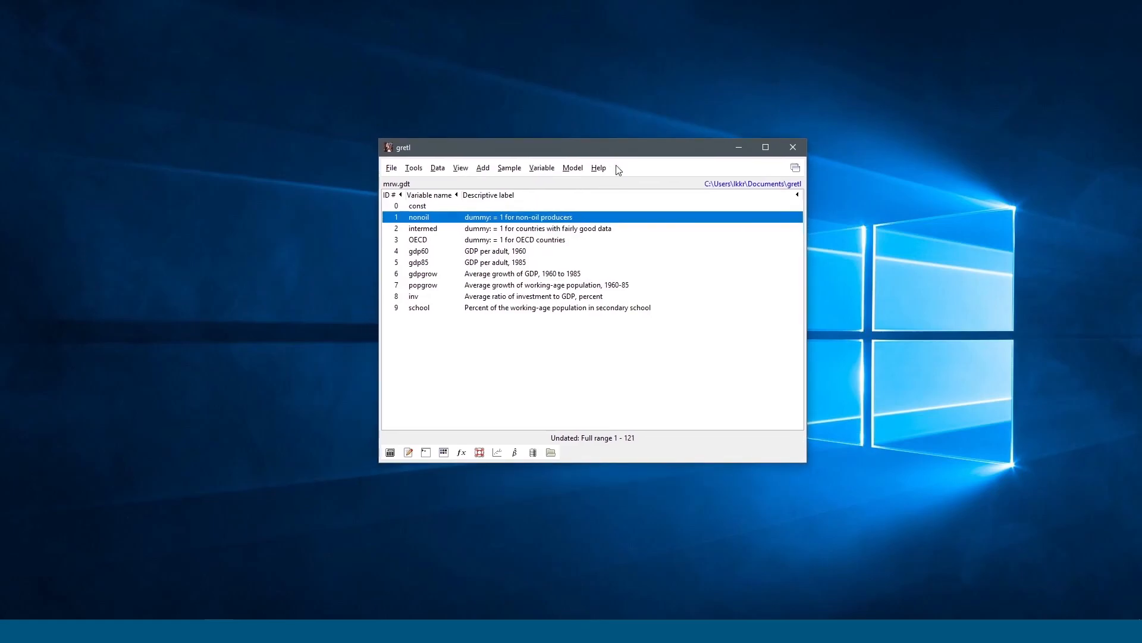